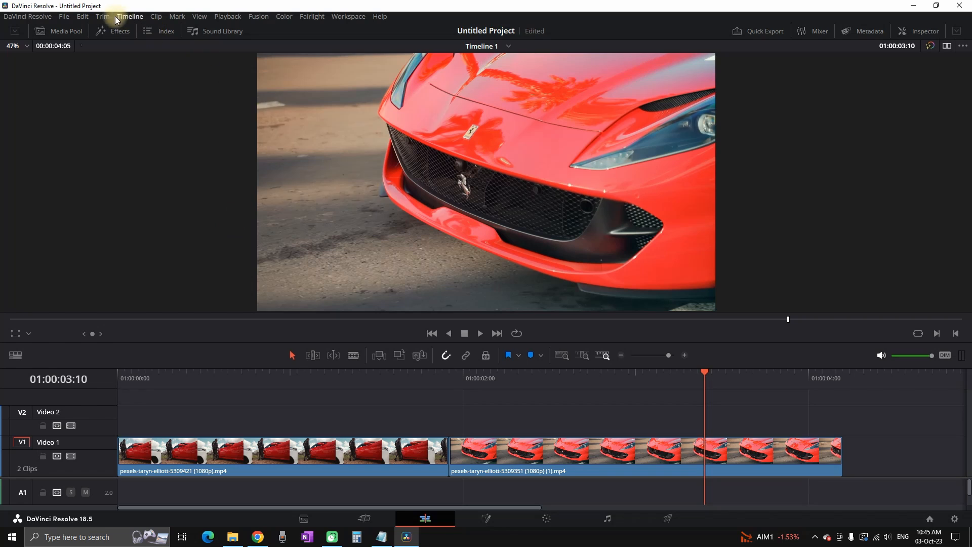
Step: Add an Adjustment Clip on Video 2 and trim it to a short clip spanning the cut between the two car clips
{"action": "left_click", "coordinate": [114, 31]}
{"action": "left_click", "coordinate": [60, 65]}
{"action": "type", "text": "adj"}
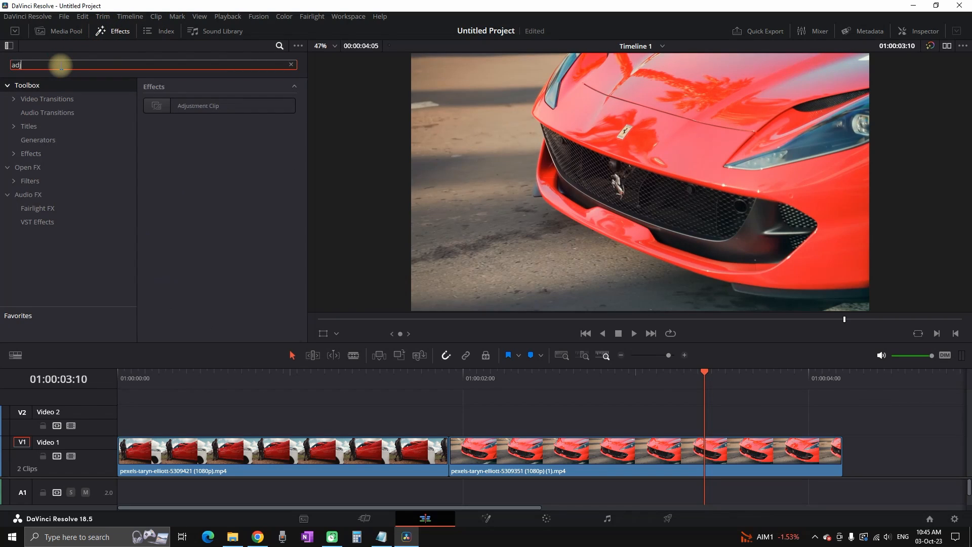
{"action": "type", "text": "ust"}
{"action": "left_click_drag", "start_coordinate": [168, 107], "coordinate": [259, 418]}
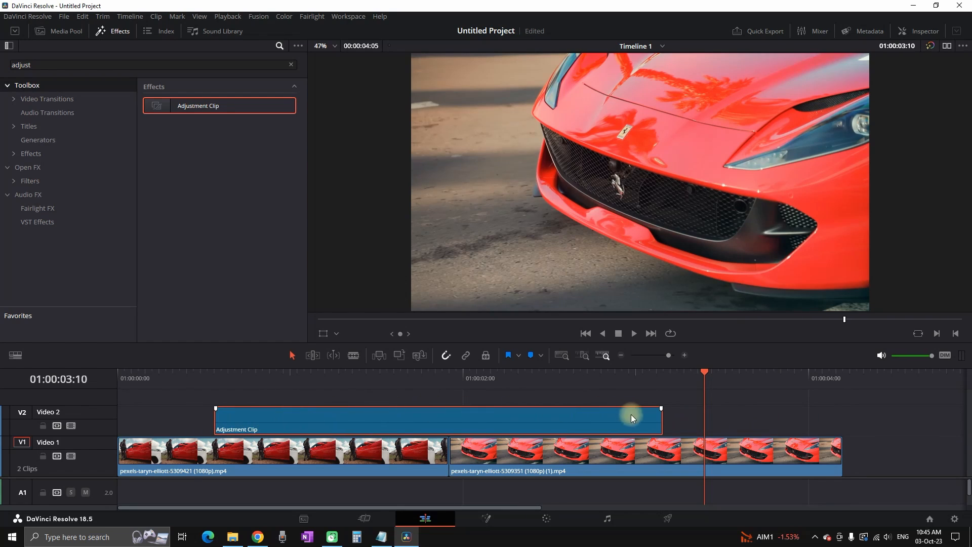
{"action": "left_click_drag", "start_coordinate": [664, 420], "coordinate": [459, 426]}
Step: Find the Digital Glitch Fusion effect, apply it to the adjustment clip, and play back the result
{"action": "left_click", "coordinate": [271, 65]}
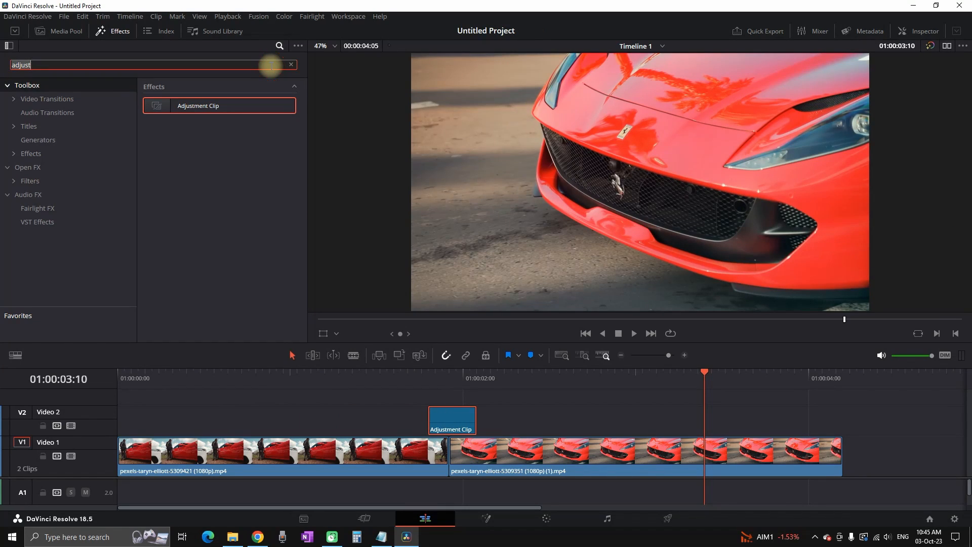
{"action": "type", "text": "glich"}
{"action": "key", "text": "BackSpace"}
{"action": "type", "text": "tch"}
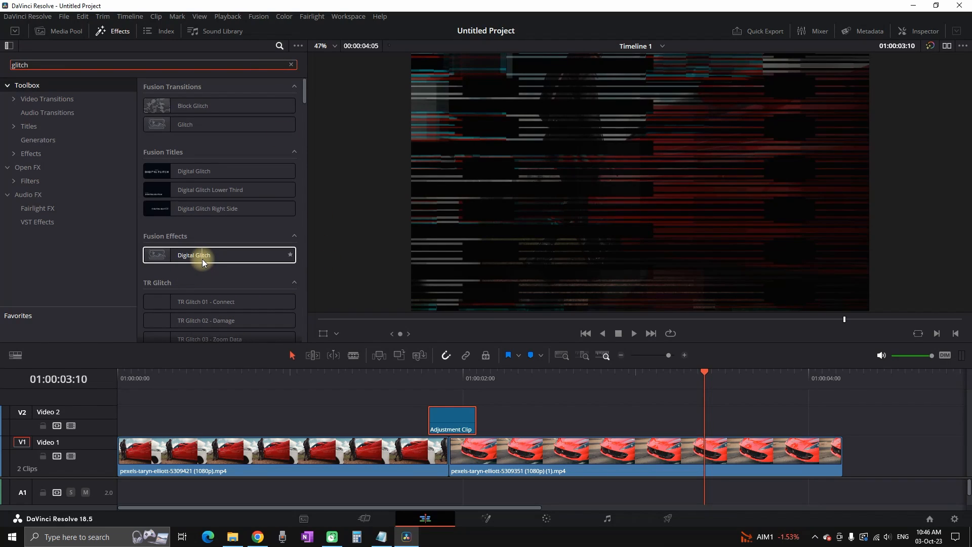
{"action": "left_click_drag", "start_coordinate": [226, 257], "coordinate": [452, 418]}
{"action": "key", "text": "space"}
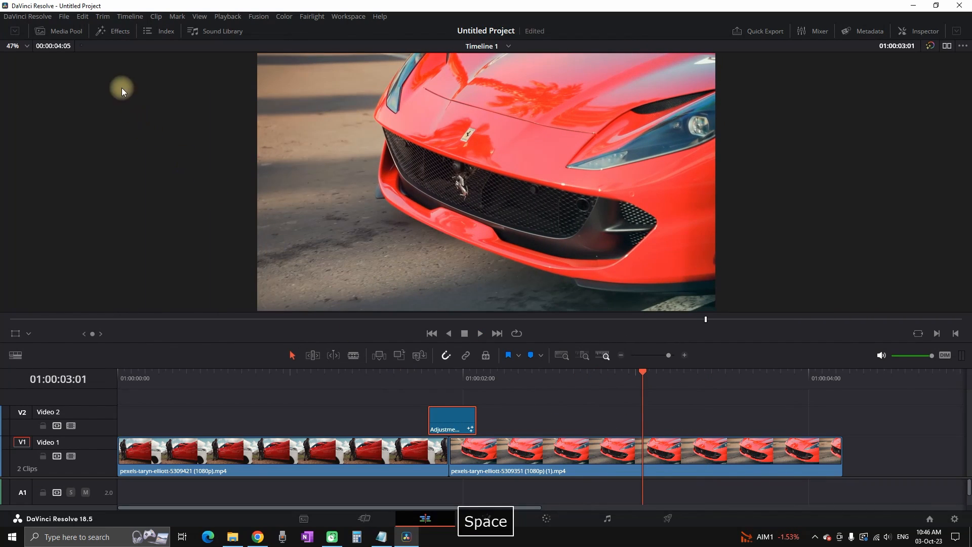
Step: Place the Data Glitch 05.WAV sound on audio track A1 beneath the adjustment clip and trim its start slightly
{"action": "left_click", "coordinate": [62, 31]}
{"action": "left_click_drag", "start_coordinate": [110, 86], "coordinate": [479, 491]}
{"action": "left_click_drag", "start_coordinate": [540, 495], "coordinate": [462, 497]}
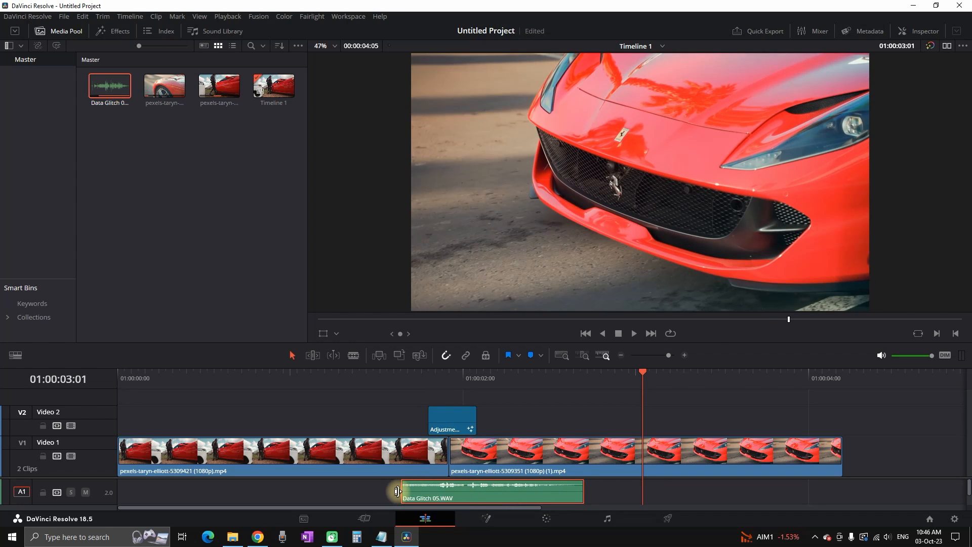
{"action": "left_click_drag", "start_coordinate": [404, 492], "coordinate": [408, 492]}
Step: Play the timeline from 01:00:00:18 through the cut to check the glitch transition with its sound
{"action": "left_click", "coordinate": [242, 377]}
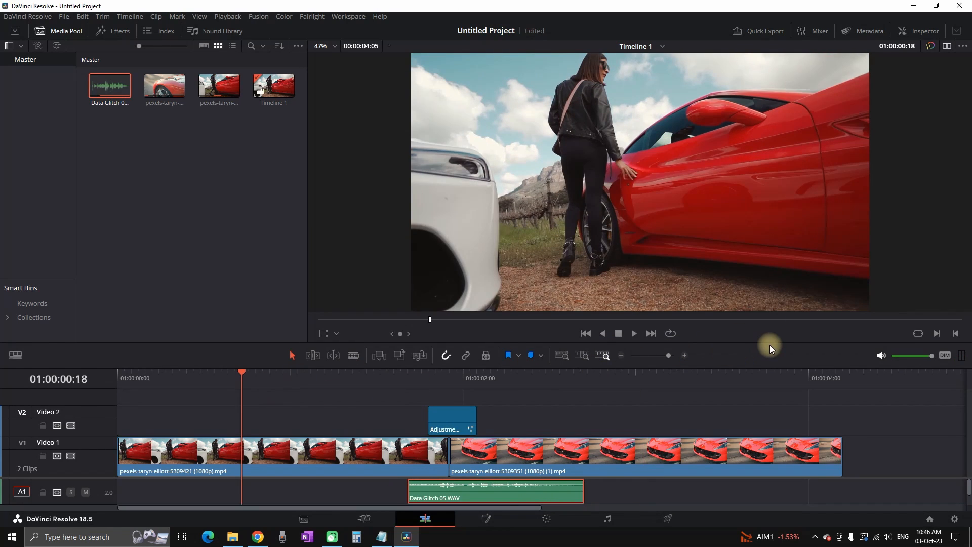
{"action": "key", "text": "space"}
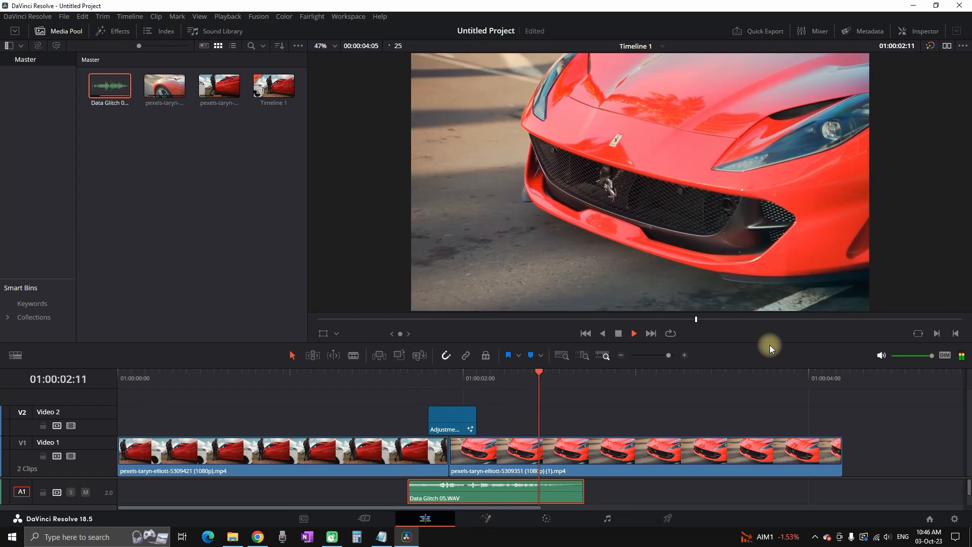
{"action": "key", "text": "space"}
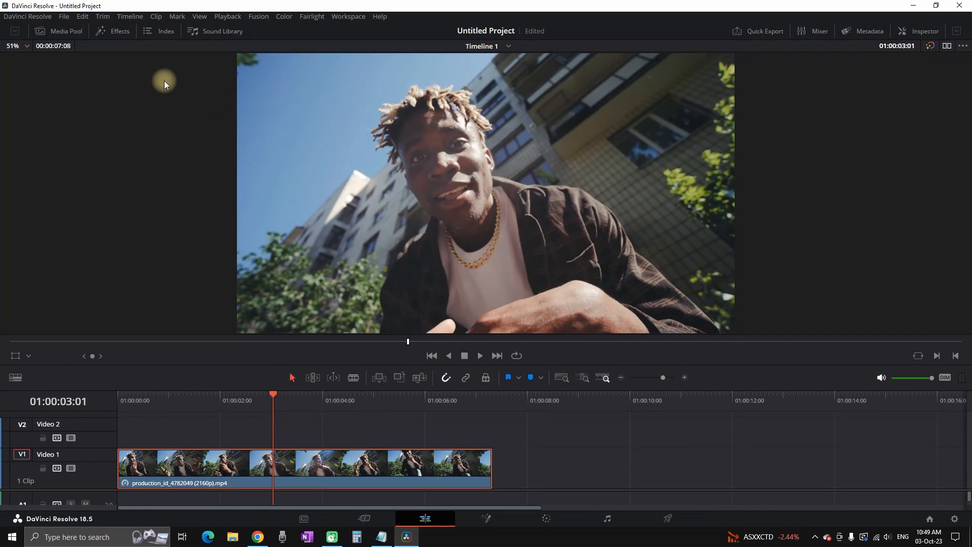
Step: Find the Resolve FX Transform effect and apply it to the production_id_4782049 clip on Video 1
{"action": "left_click", "coordinate": [114, 31]}
{"action": "left_click", "coordinate": [60, 64]}
{"action": "type", "text": "trab"}
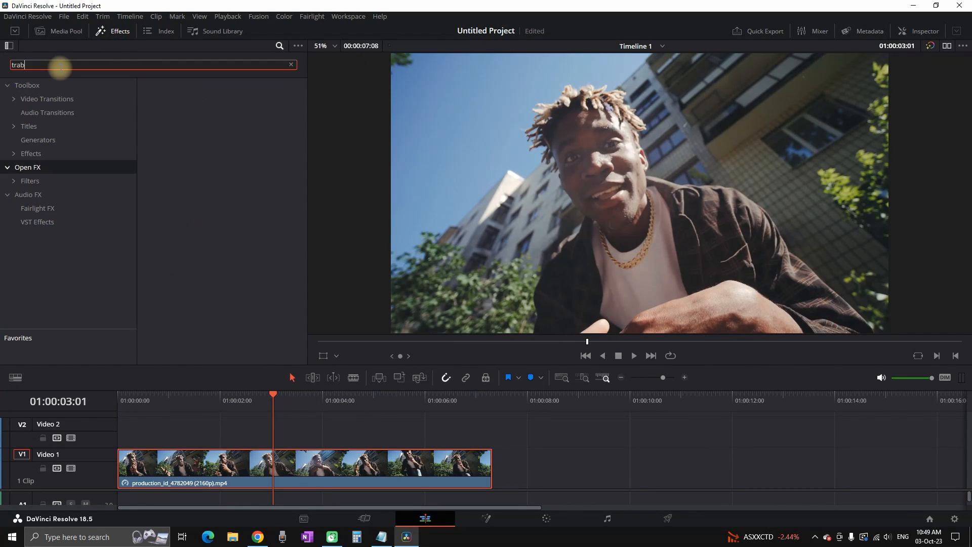
{"action": "key", "text": "BackSpace"}
{"action": "type", "text": "nsfro"}
{"action": "key", "text": "BackSpace"}
{"action": "key", "text": "BackSpace"}
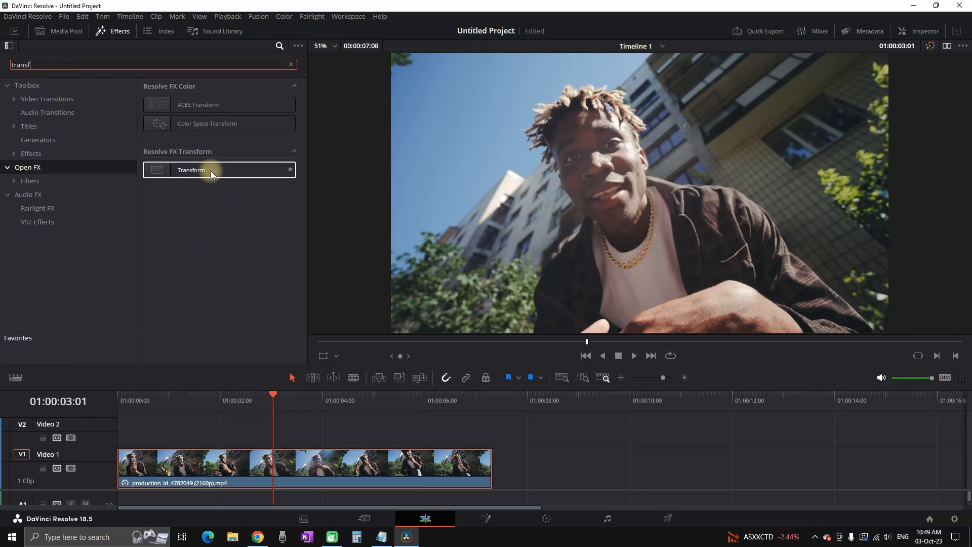
{"action": "left_click_drag", "start_coordinate": [211, 170], "coordinate": [297, 466]}
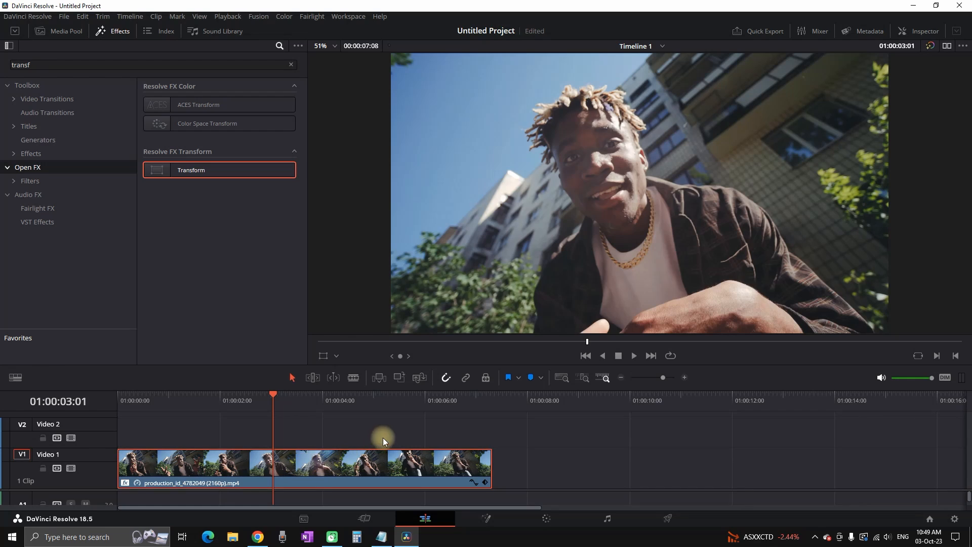
Step: In the Transform effect's image adjustment settings, set Edge Softness to 1.000 and Edge Rounding to 0.8
{"action": "left_click", "coordinate": [920, 31]}
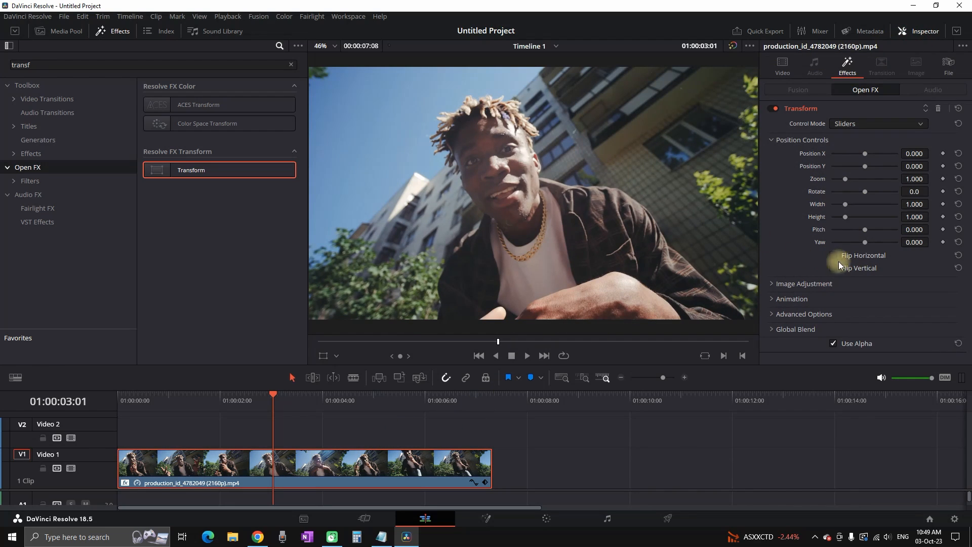
{"action": "left_click", "coordinate": [773, 284]}
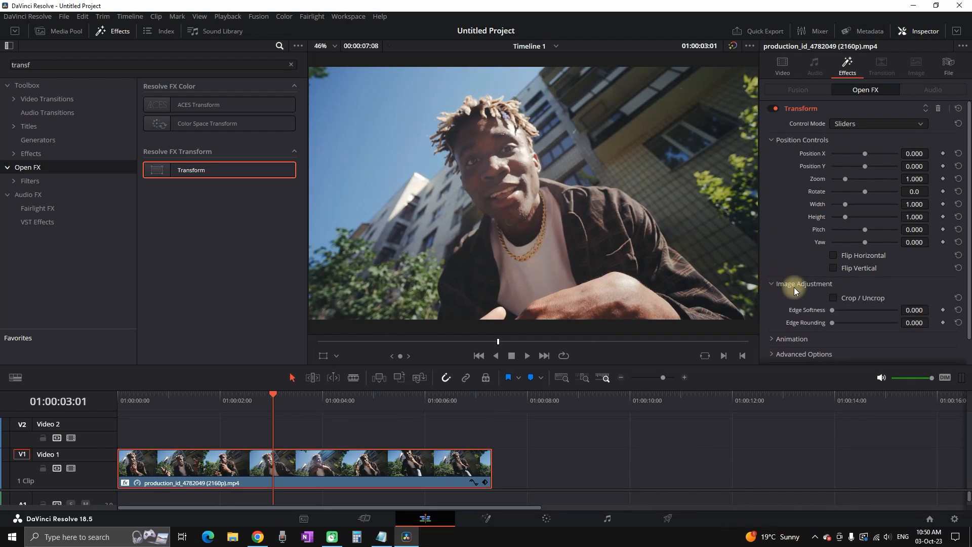
{"action": "left_click_drag", "start_coordinate": [834, 310], "coordinate": [924, 313]}
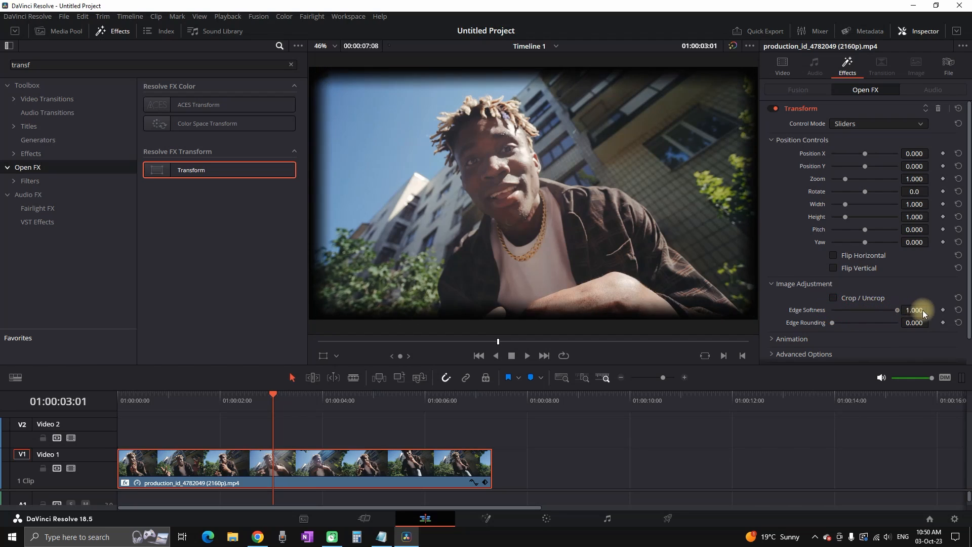
{"action": "left_click", "coordinate": [917, 323]}
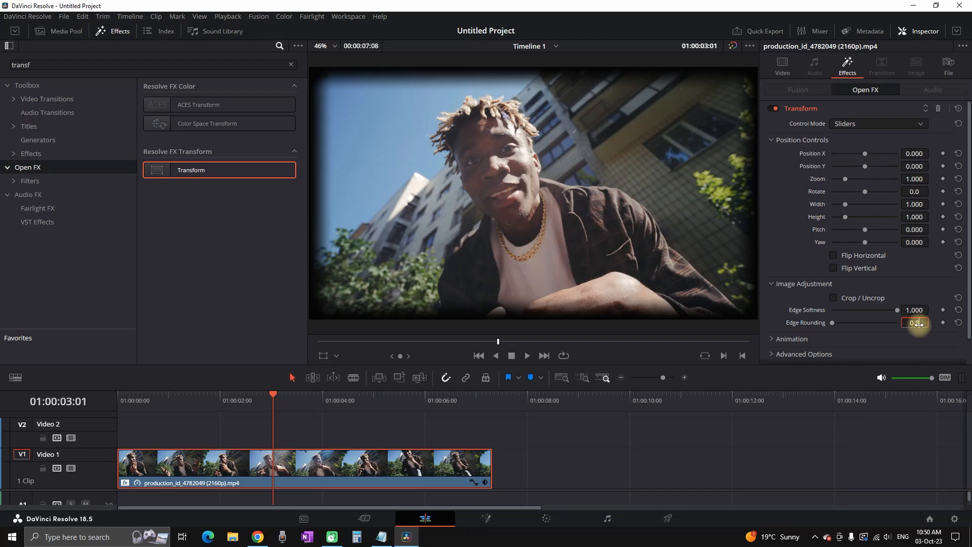
{"action": "type", "text": "0.8"}
{"action": "key", "text": "Return"}
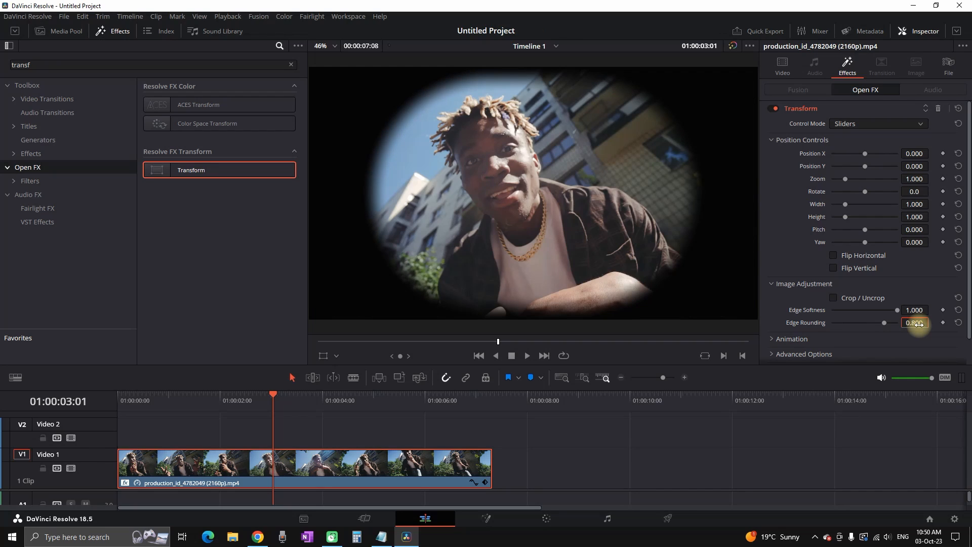
Step: Find the Resolve FX Warp effect Dent and apply it to the same clip
{"action": "left_click", "coordinate": [188, 65]}
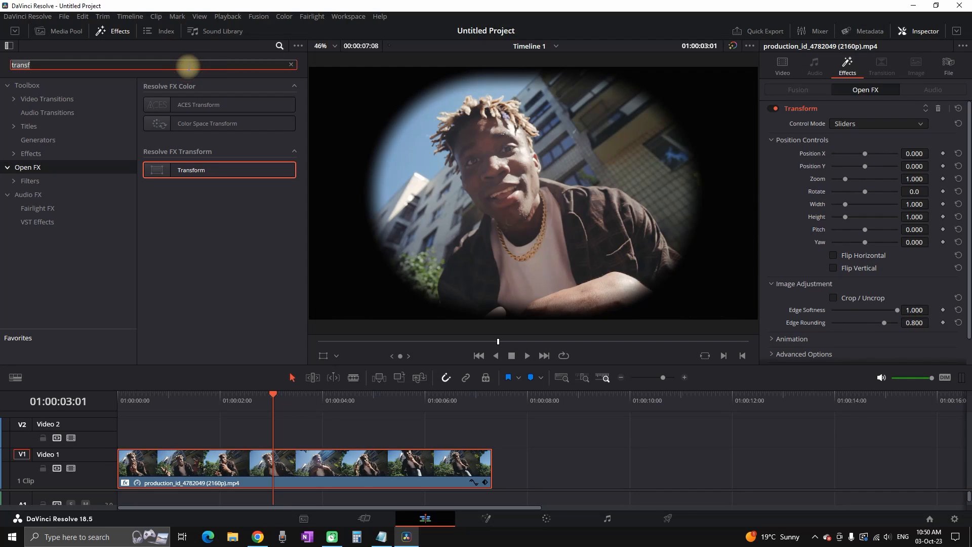
{"action": "key", "text": "BackSpace"}
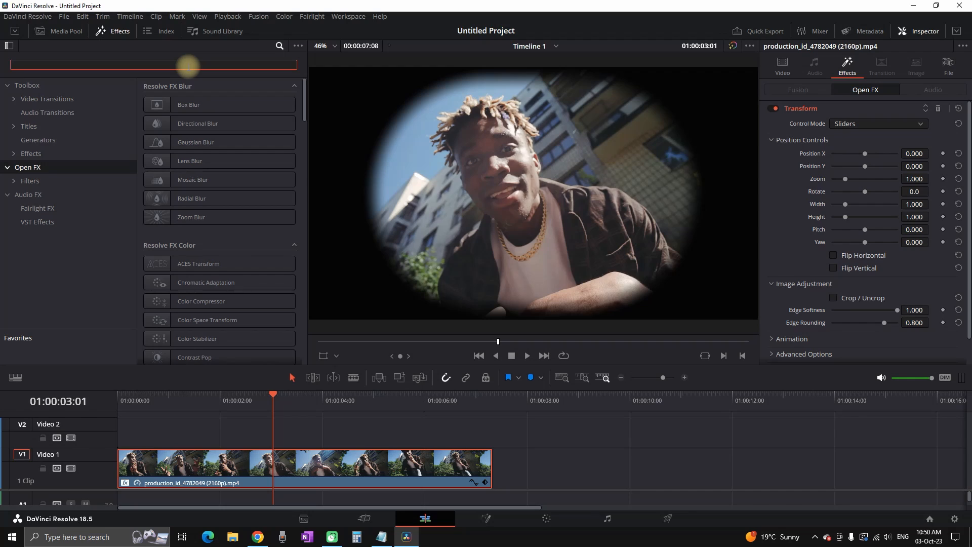
{"action": "type", "text": "dent"}
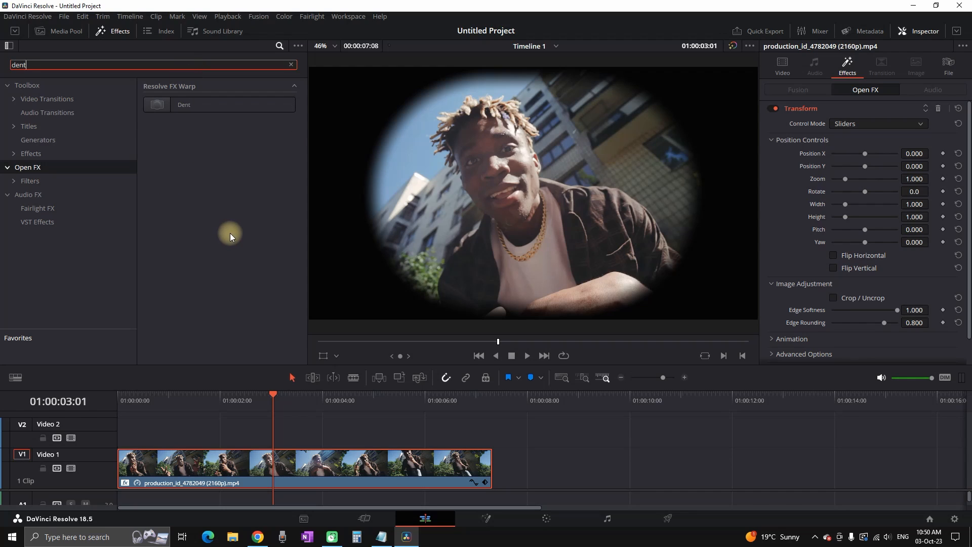
{"action": "left_click_drag", "start_coordinate": [192, 104], "coordinate": [293, 466]}
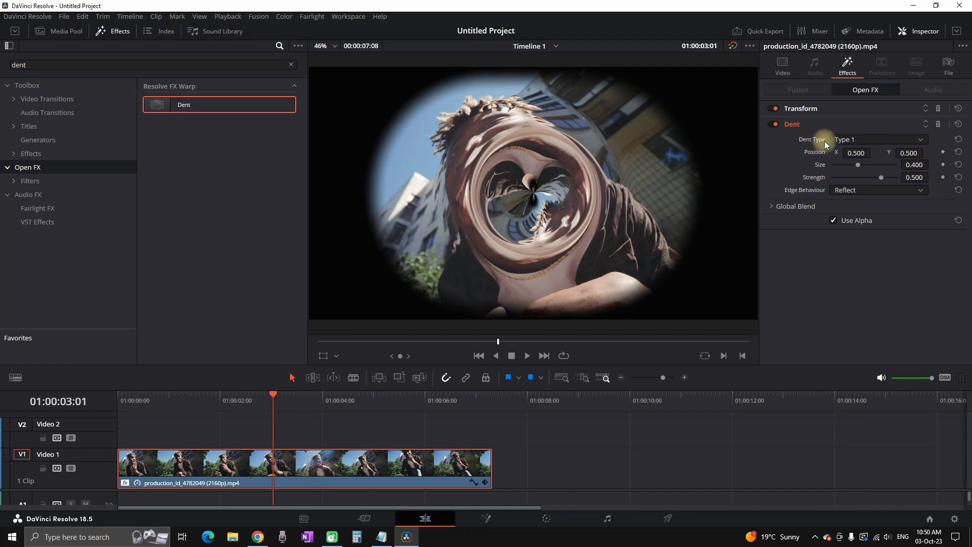
Step: Set the Dent effect to Type 2 with size 0.500 and strength 0.400, and play the clip from the start
{"action": "left_click", "coordinate": [879, 141]}
{"action": "left_click", "coordinate": [860, 164]}
{"action": "left_click", "coordinate": [912, 165]}
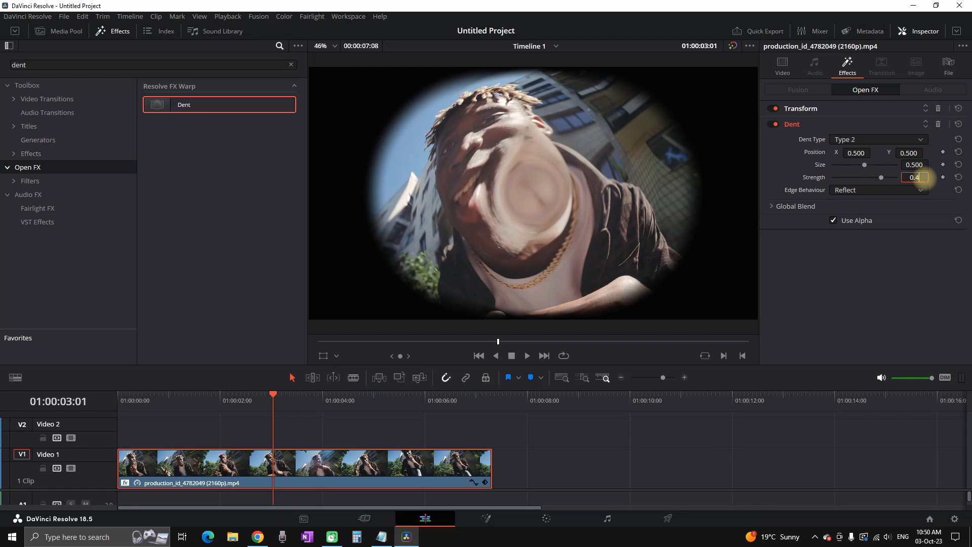
{"action": "key", "text": "Return"}
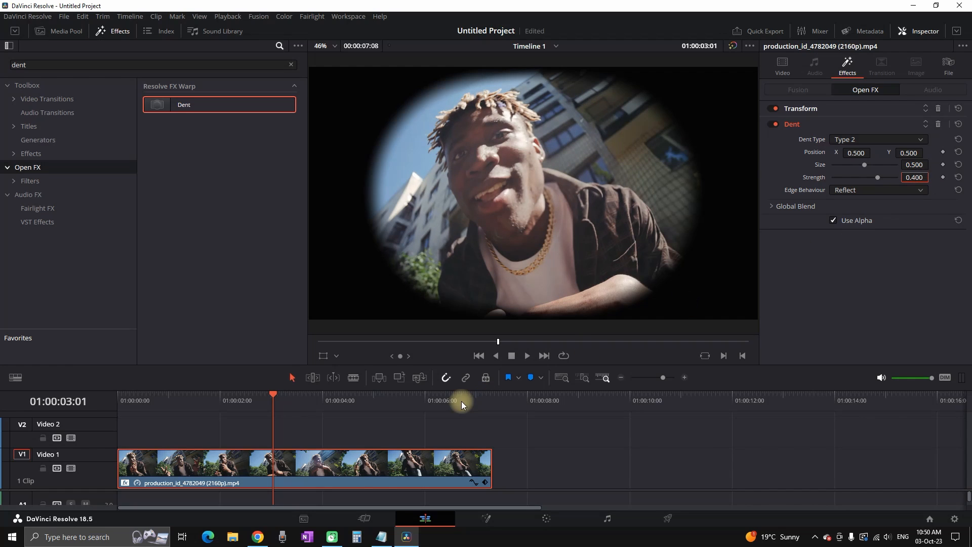
{"action": "left_click_drag", "start_coordinate": [273, 400], "coordinate": [90, 408]}
{"action": "key", "text": "space"}
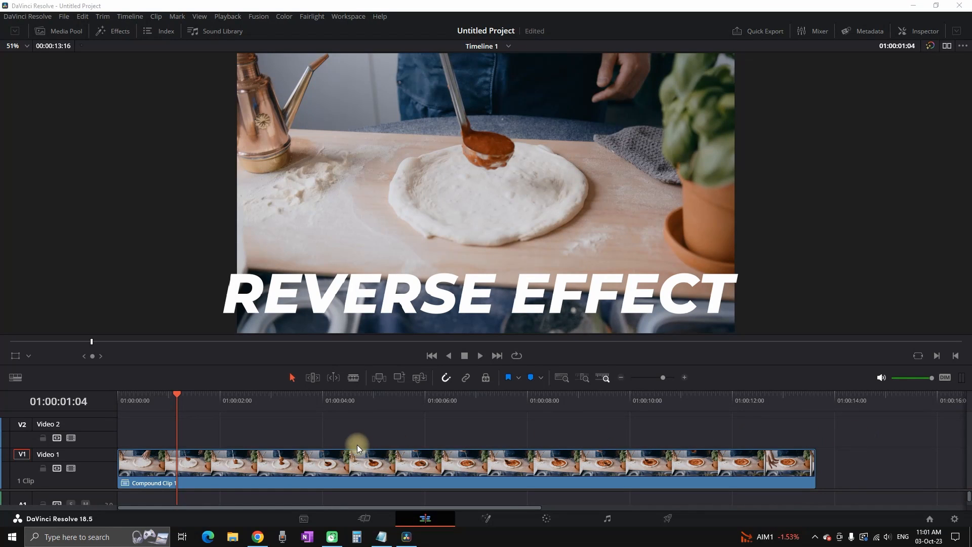
Step: Play the pizza compound clip from 01:00:01:04 to about 01:00:04:01 to review the footage
{"action": "key", "text": "space"}
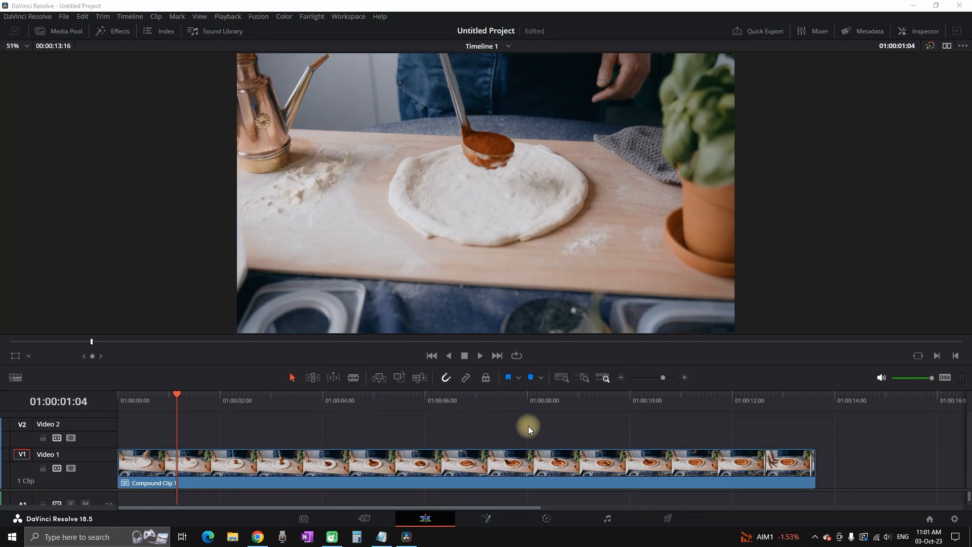
{"action": "key", "text": "space"}
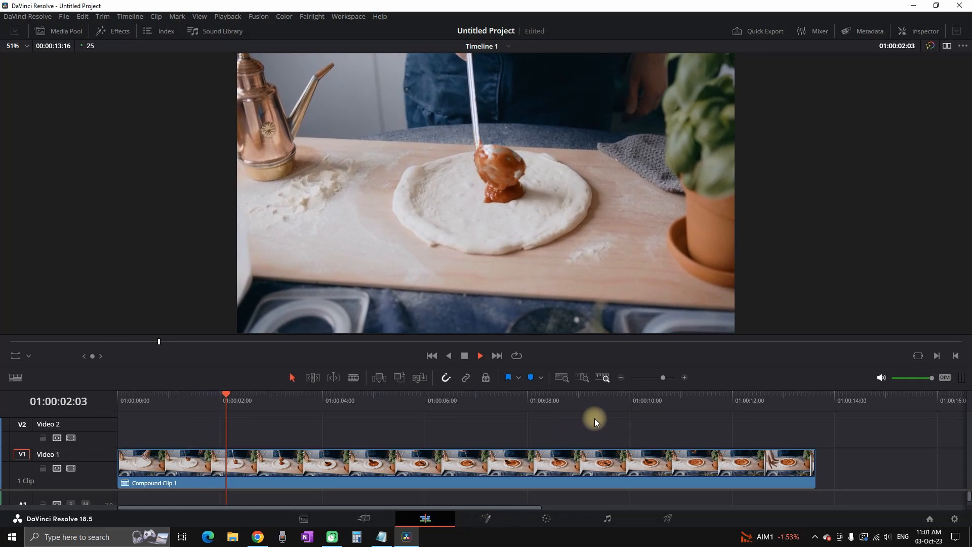
{"action": "key", "text": "space"}
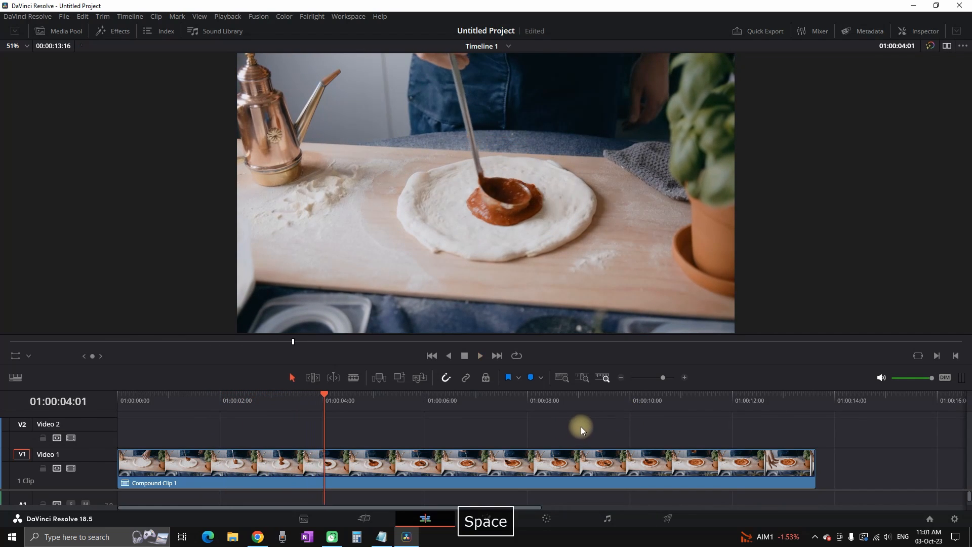
Step: Split the pizza compound clip at 01:00:09:07 and delete the part after the cut
{"action": "left_click_drag", "start_coordinate": [521, 401], "coordinate": [593, 407]}
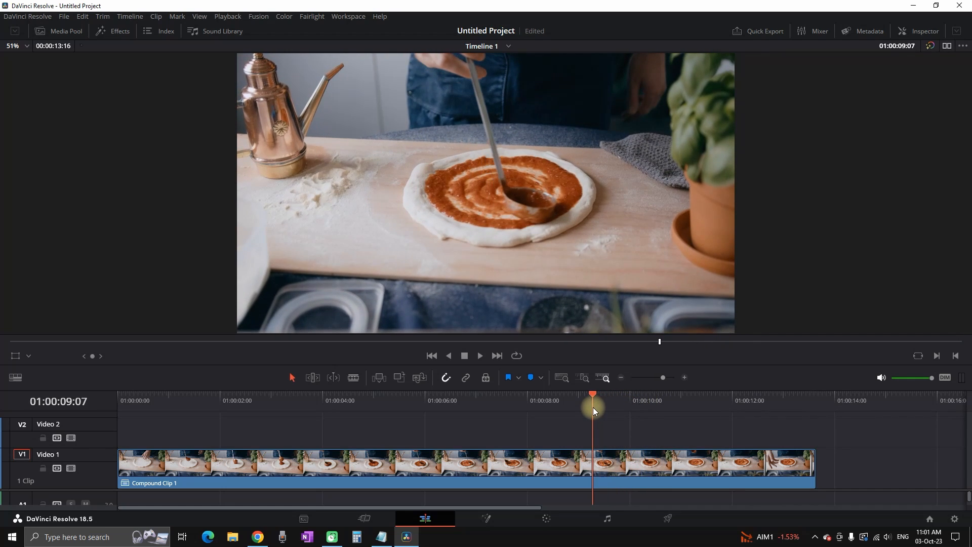
{"action": "left_click", "coordinate": [619, 458]}
{"action": "key", "text": "ctrl+b"}
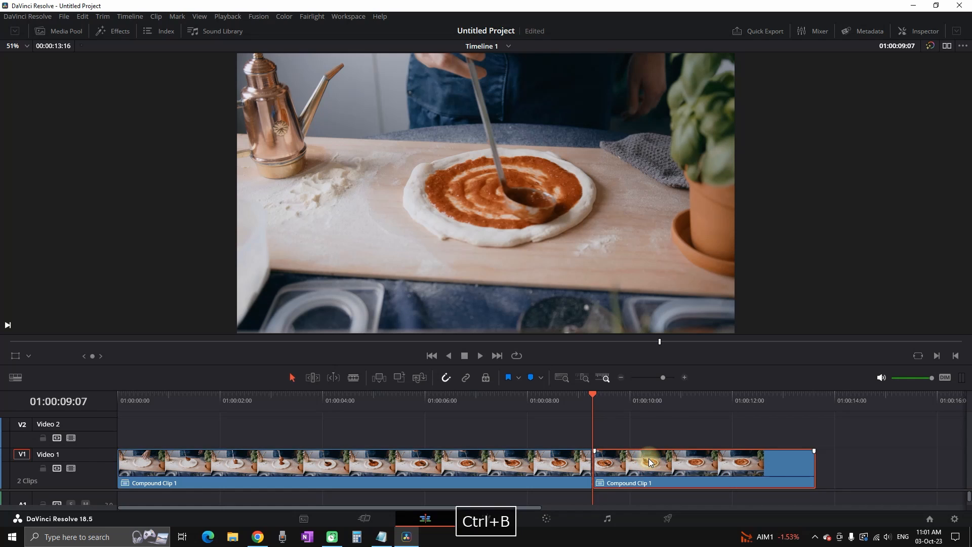
{"action": "key", "text": "Delete"}
Step: Duplicate the trimmed compound clip directly after the original on Video 1 and place the playhead over the copy at 01:00:10:08
{"action": "mouse_move", "coordinate": [521, 405]}
{"action": "left_mouse_down"}
{"action": "mouse_move", "coordinate": [494, 405]}
{"action": "mouse_move", "coordinate": [517, 405]}
{"action": "left_mouse_up"}
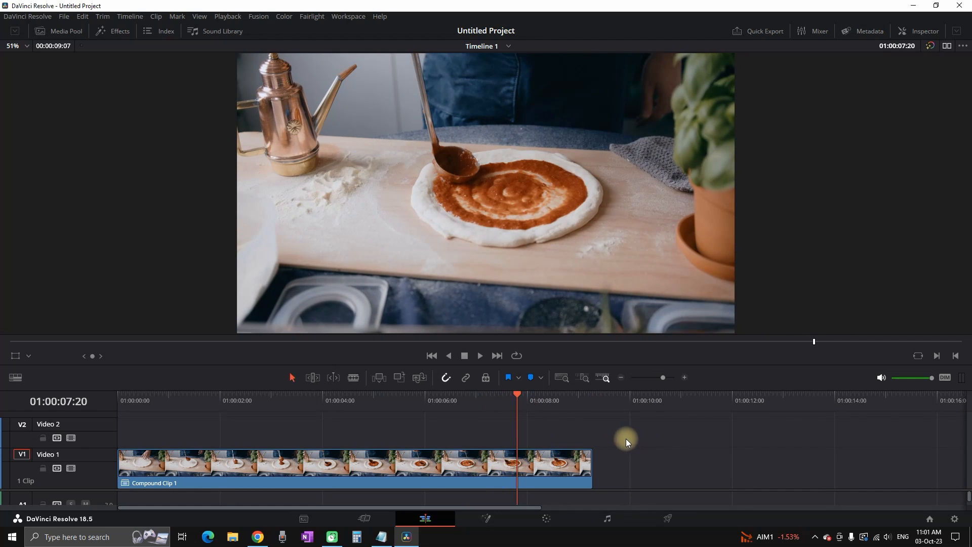
{"action": "left_click_drag", "start_coordinate": [405, 458], "coordinate": [783, 457]}
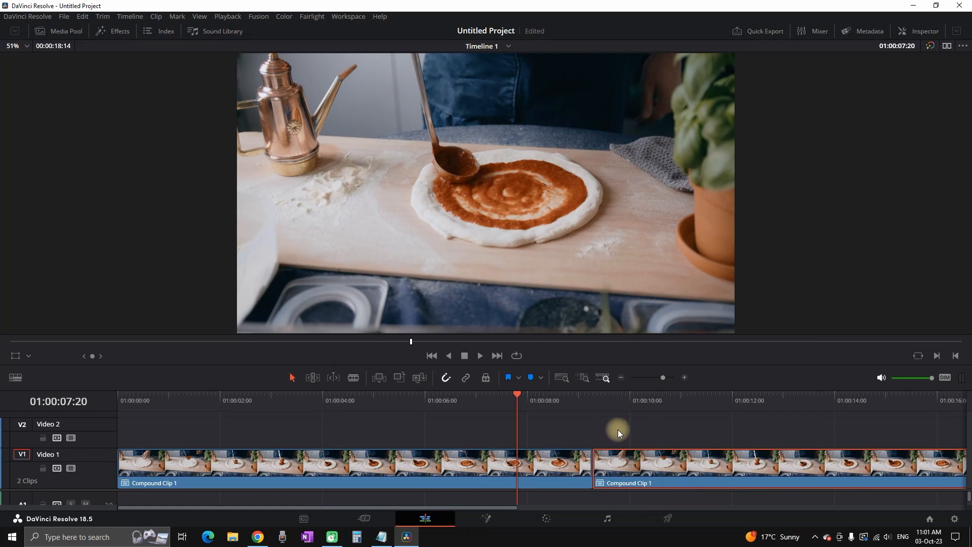
{"action": "left_click", "coordinate": [646, 402]}
Step: Change the duplicated clip's speed to reverse at -100%
{"action": "right_click", "coordinate": [681, 458]}
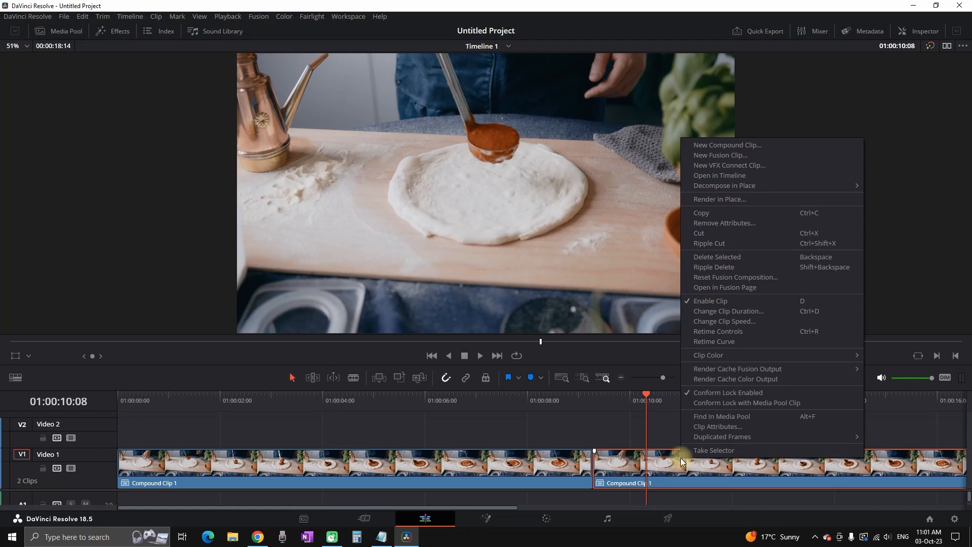
{"action": "left_click", "coordinate": [719, 321]}
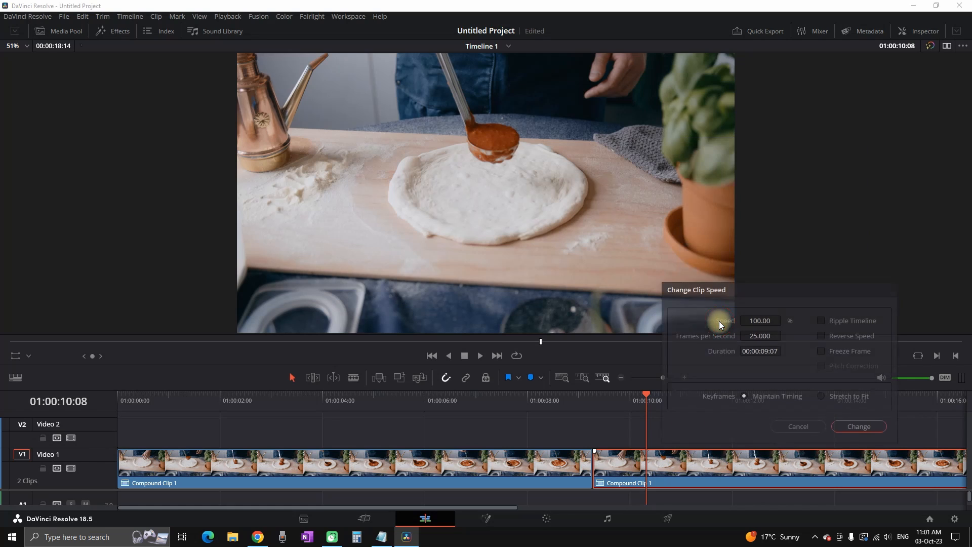
{"action": "left_click", "coordinate": [822, 336]}
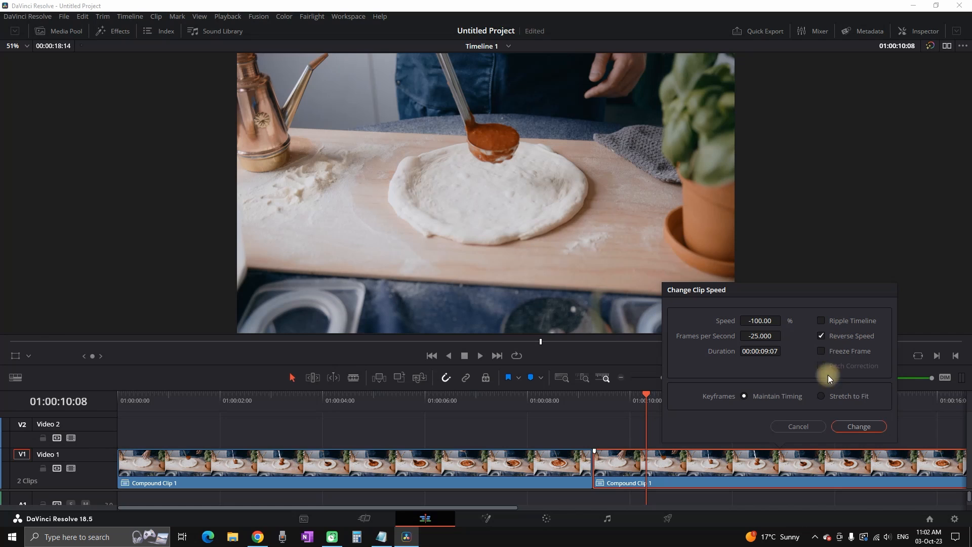
{"action": "left_click", "coordinate": [852, 427]}
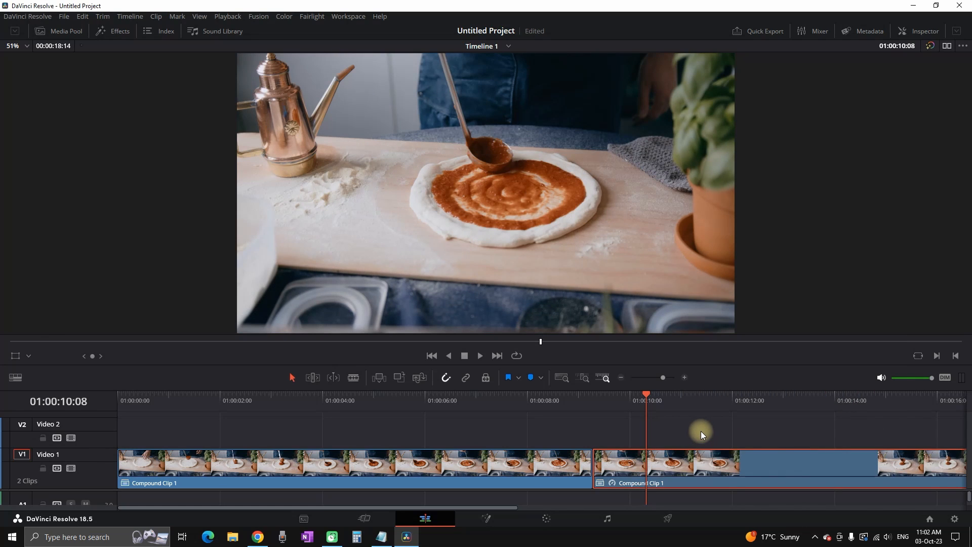
Step: Play both pizza clips from 01:00:04:11 to 01:00:13:15 to review the forward and reversed motion
{"action": "scroll", "coordinate": [701, 431], "scroll_direction": "down", "scroll_amount": 1}
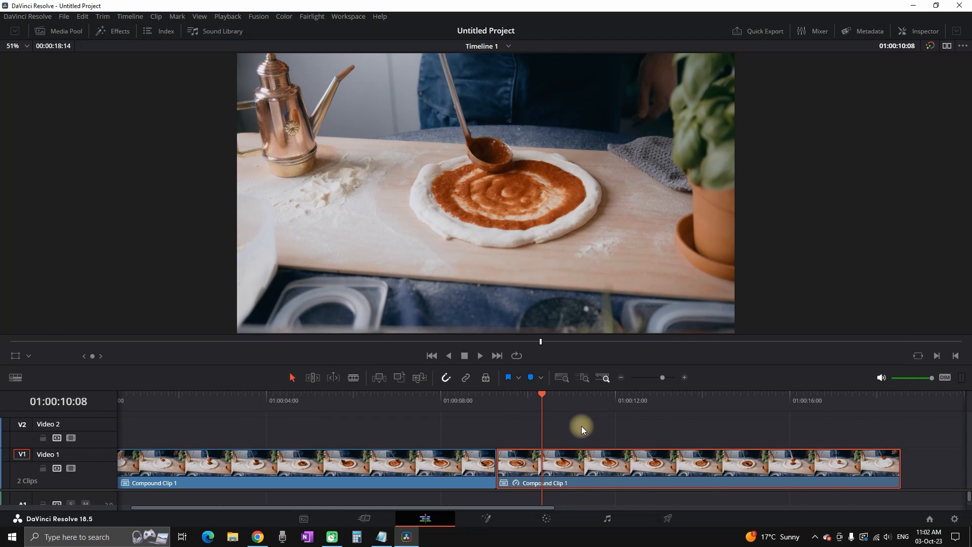
{"action": "left_click", "coordinate": [580, 461]}
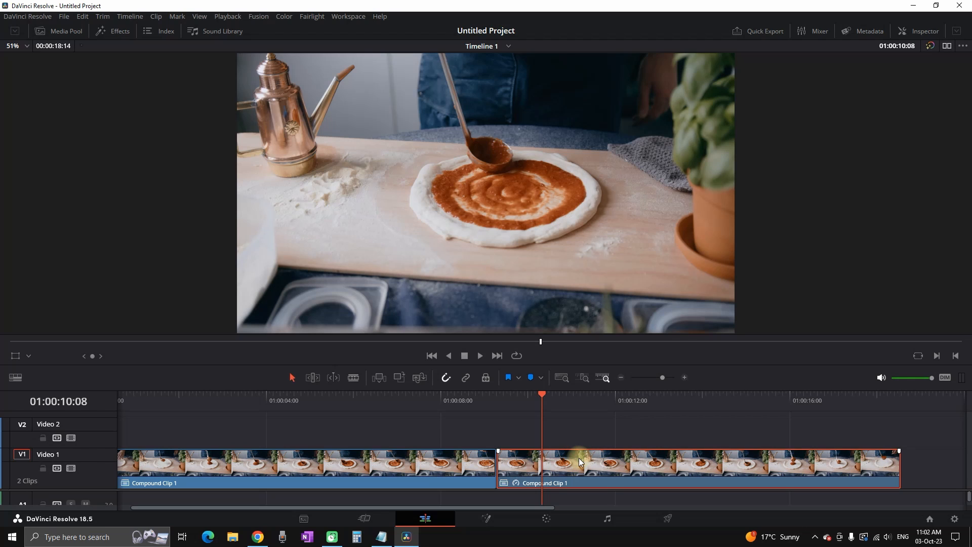
{"action": "left_click_drag", "start_coordinate": [427, 402], "coordinate": [290, 404]}
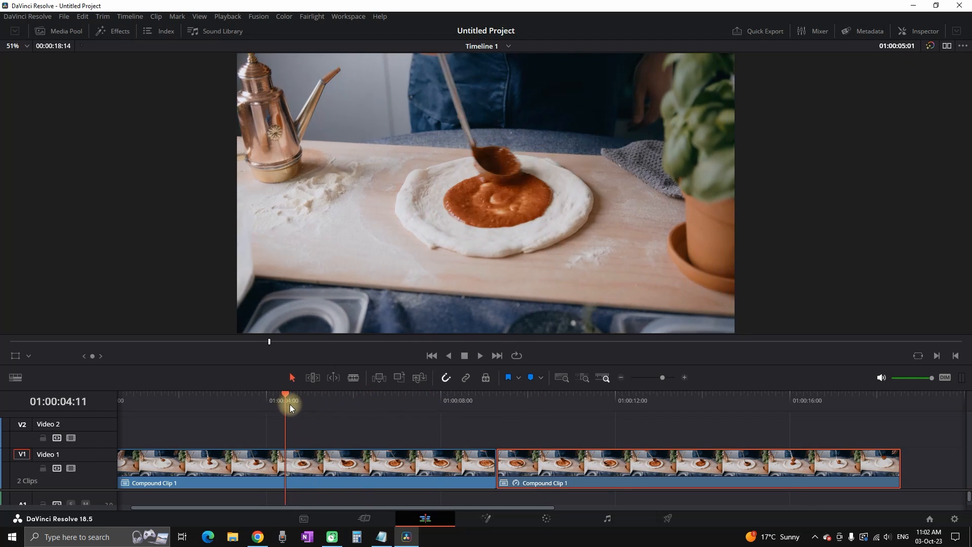
{"action": "key", "text": "space"}
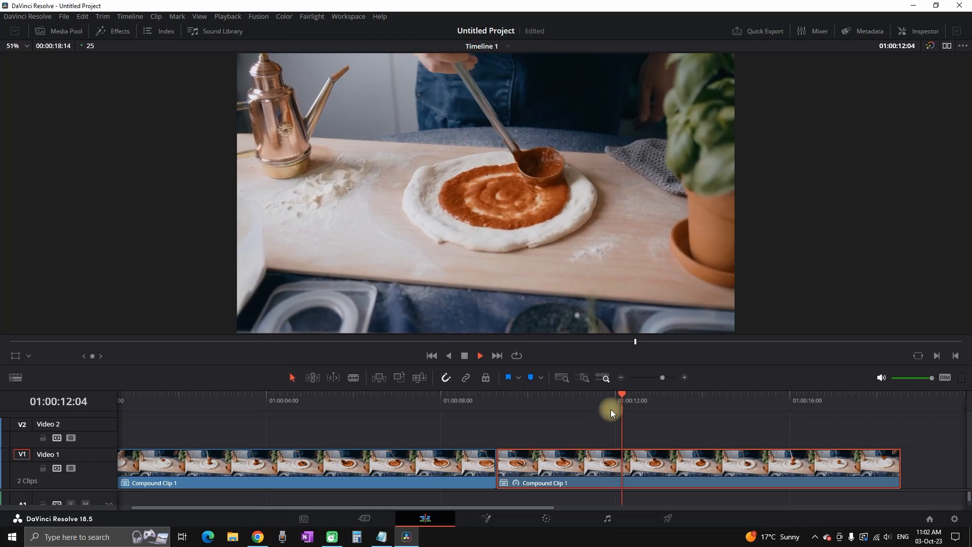
{"action": "key", "text": "space"}
{"action": "left_click", "coordinate": [623, 426]}
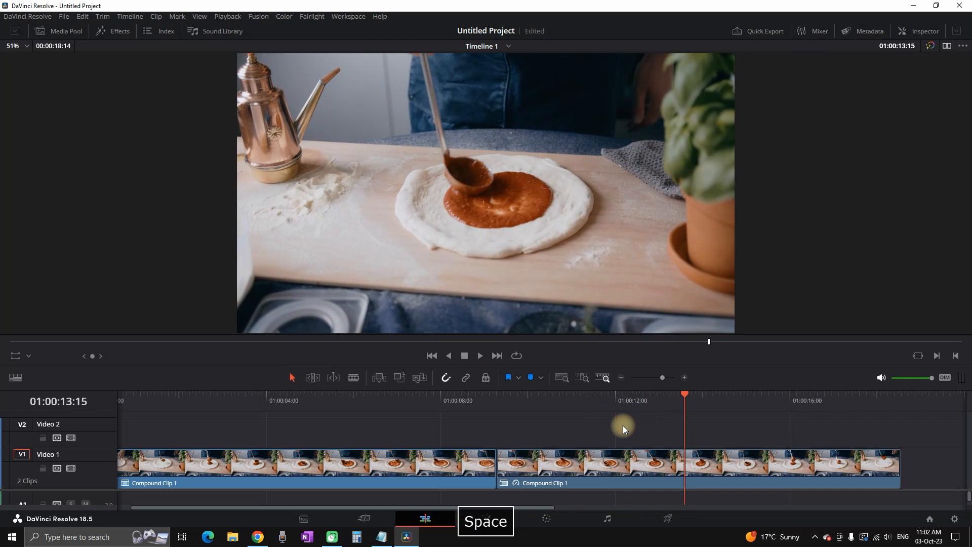
Step: Show the retime controls on the reversed clip and shorten it by speeding it up to Reverse -351%
{"action": "left_click", "coordinate": [624, 462]}
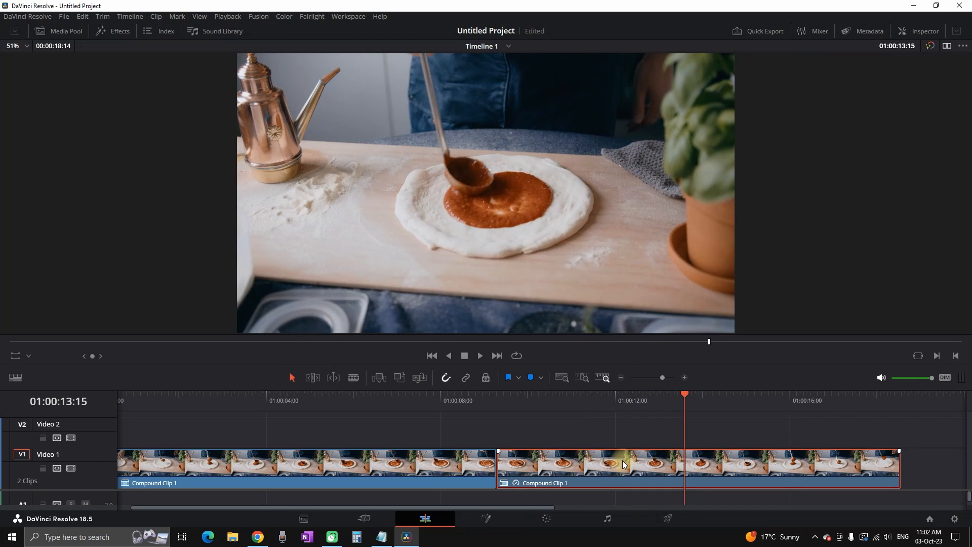
{"action": "key", "text": "ctrl+r"}
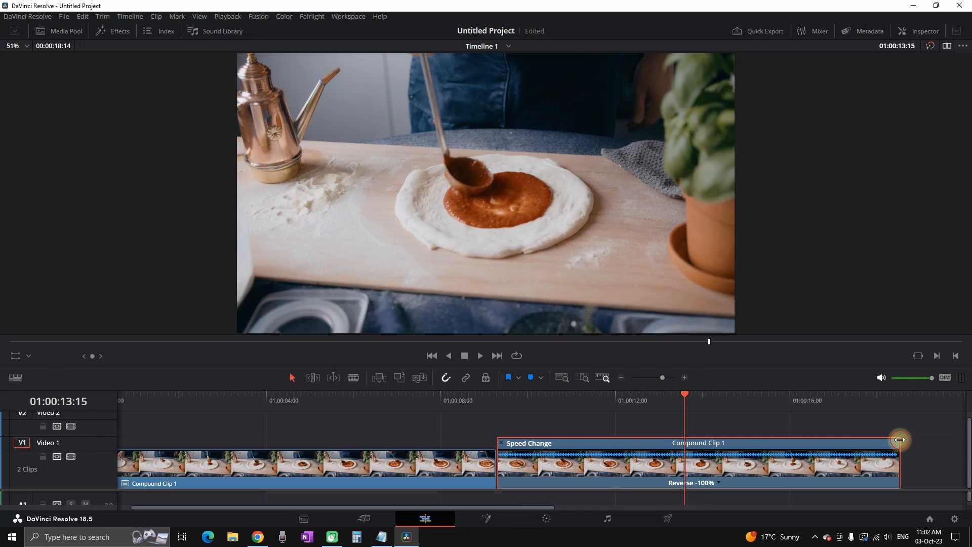
{"action": "left_click_drag", "start_coordinate": [900, 439], "coordinate": [611, 453]}
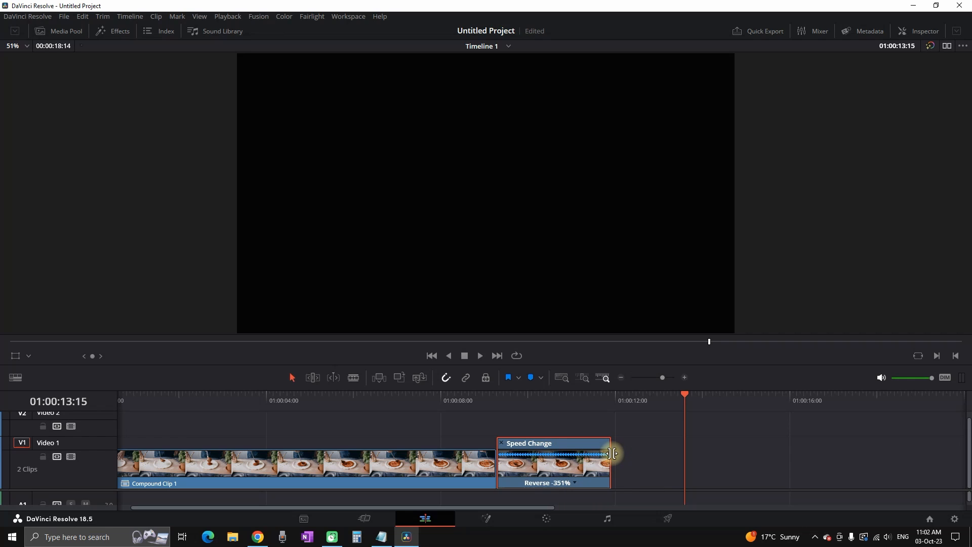
Step: Show the retime controls on the original forward clip and add a speed point at 01:00:07:09
{"action": "left_click", "coordinate": [435, 398]}
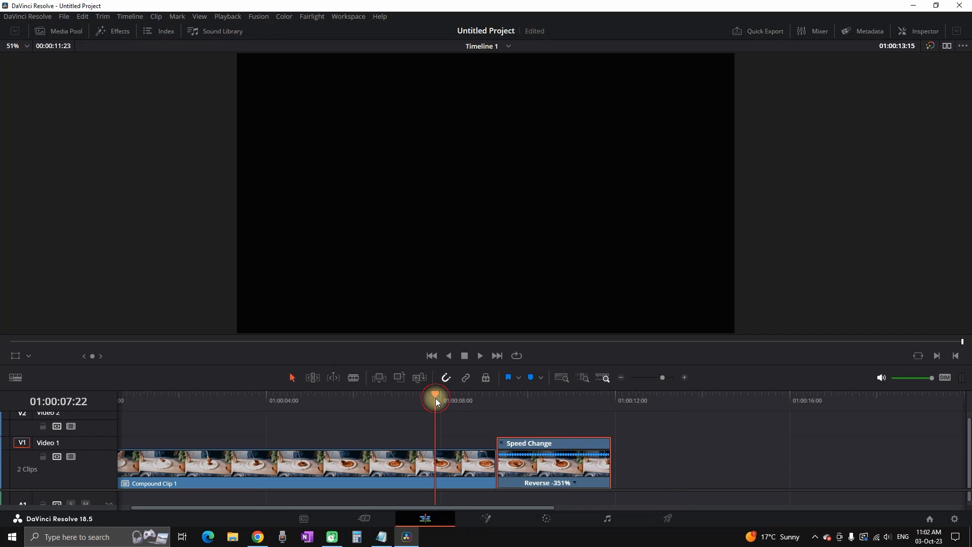
{"action": "left_click_drag", "start_coordinate": [435, 398], "coordinate": [373, 399]}
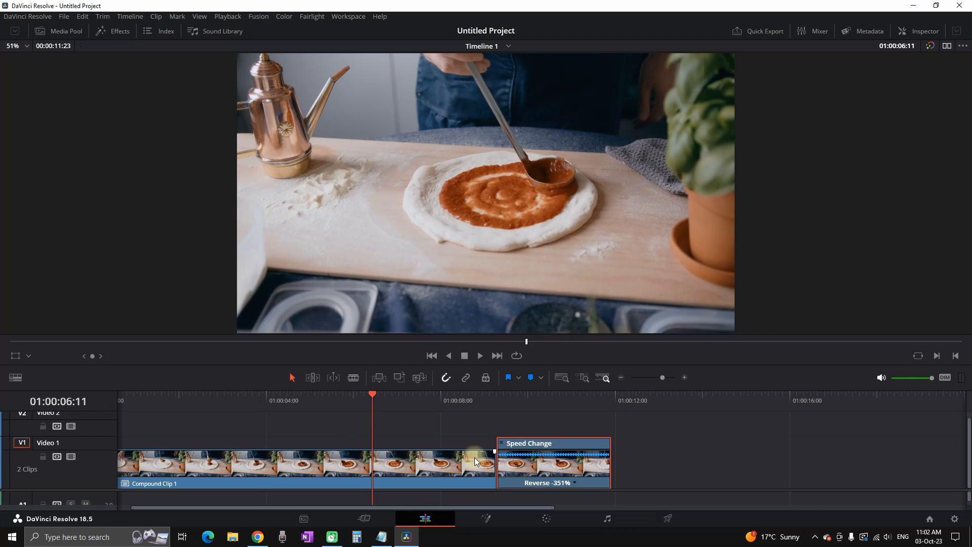
{"action": "left_click", "coordinate": [413, 465]}
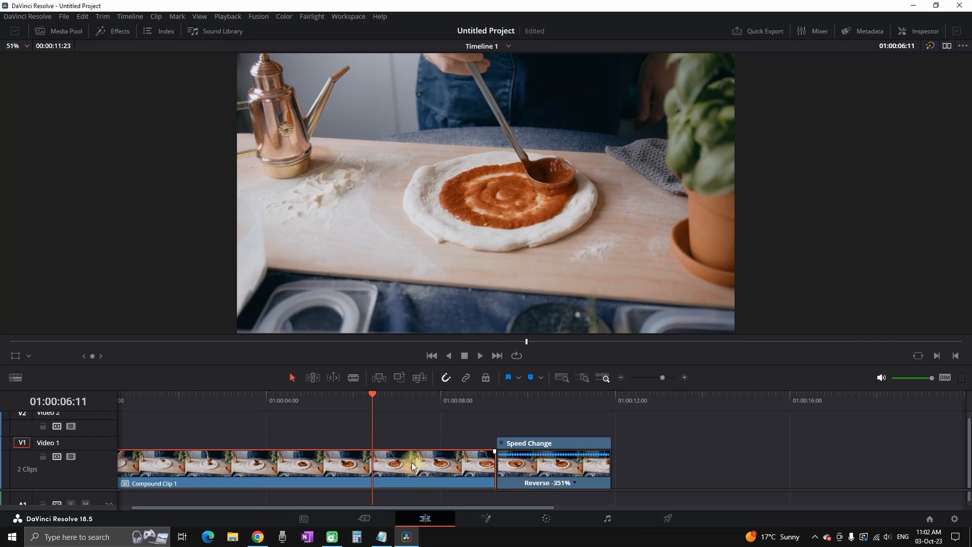
{"action": "key", "text": "ctrl+r"}
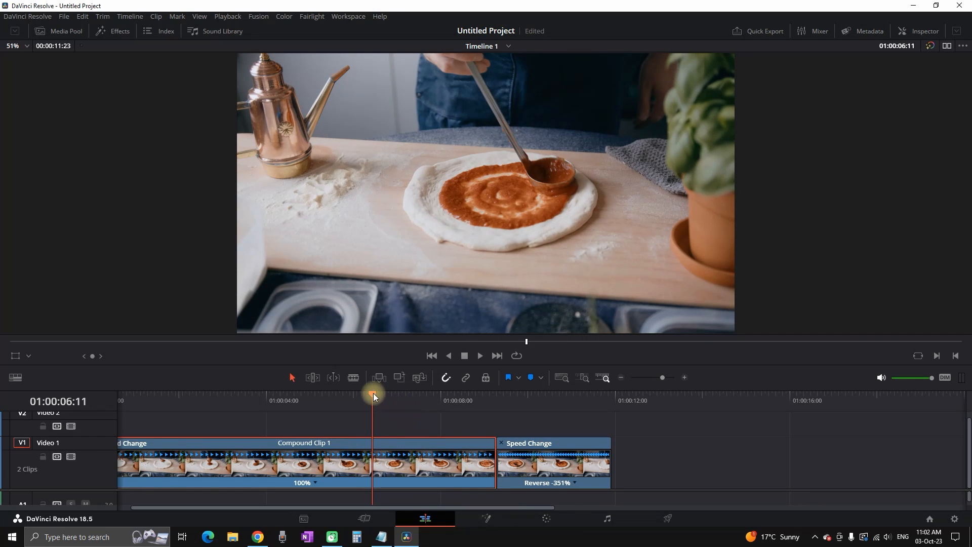
{"action": "left_click_drag", "start_coordinate": [373, 393], "coordinate": [412, 406]}
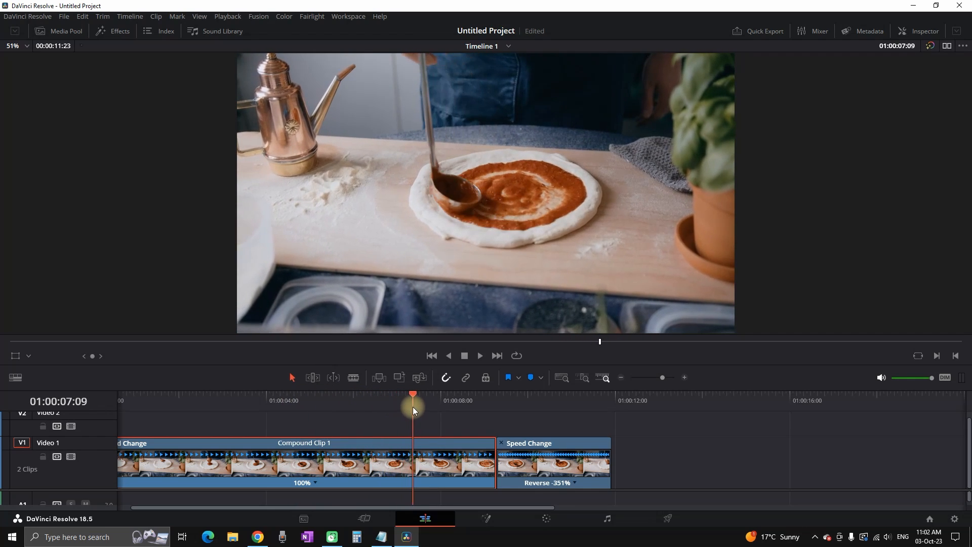
{"action": "left_click", "coordinate": [317, 483]}
{"action": "left_click", "coordinate": [343, 438]}
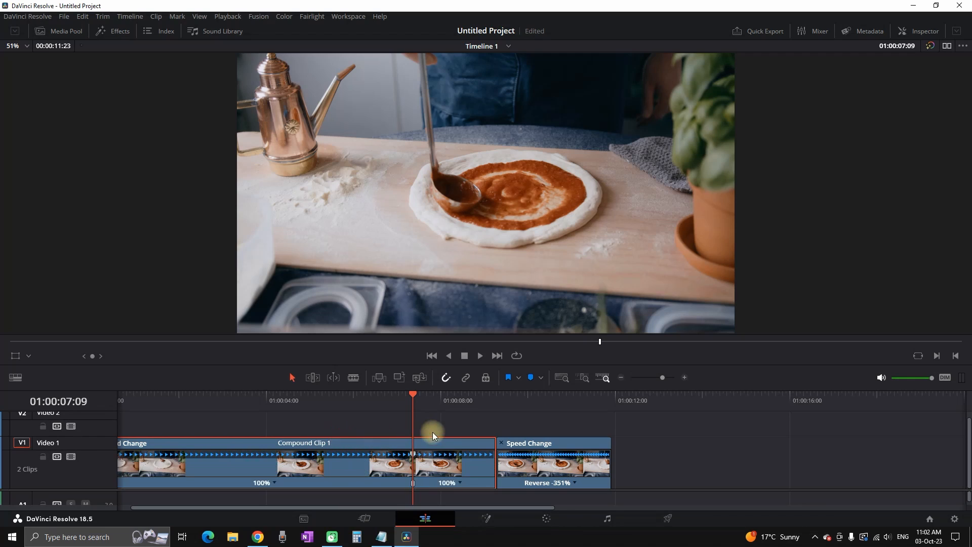
Step: Set the forward clip's speed to 75% after the speed point and to 150% before it
{"action": "left_click", "coordinate": [460, 483]}
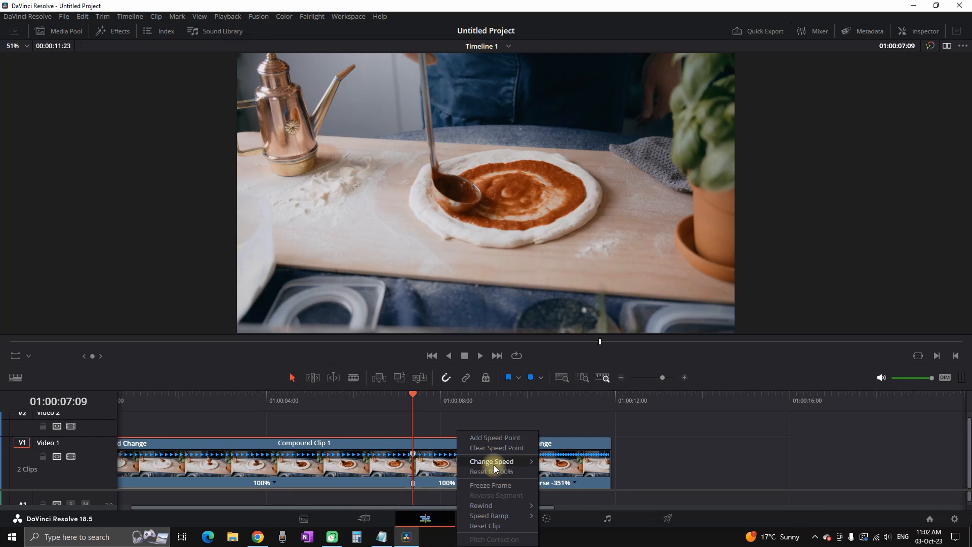
{"action": "mouse_move", "coordinate": [495, 467]}
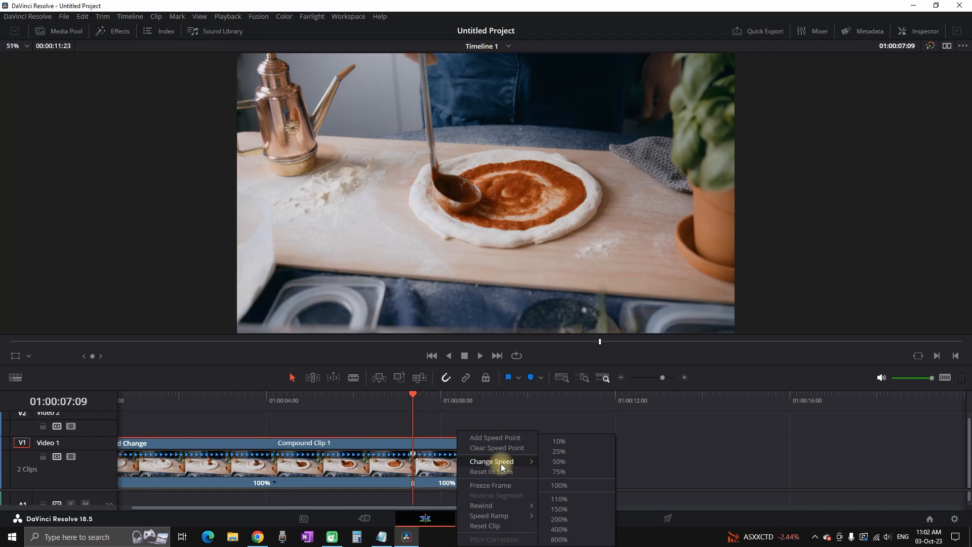
{"action": "left_click", "coordinate": [566, 472]}
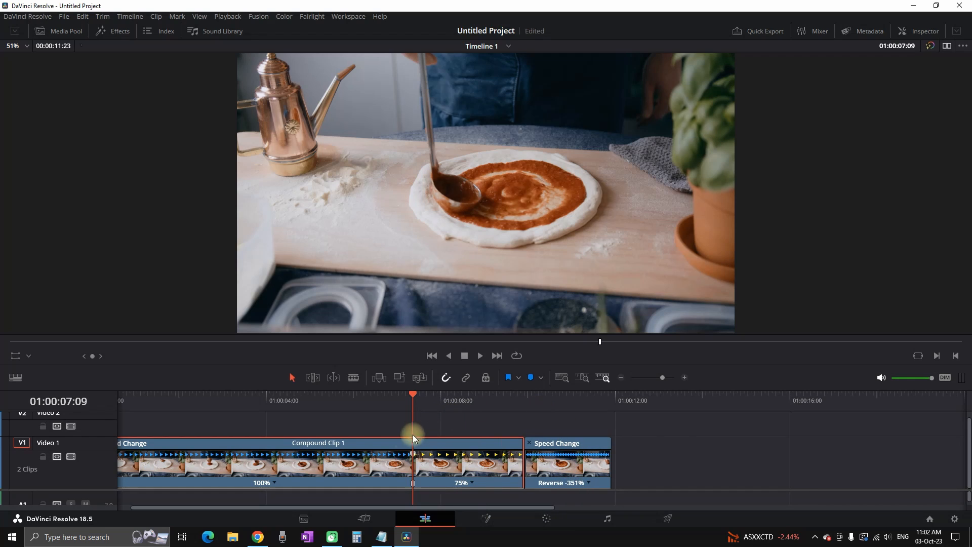
{"action": "left_click", "coordinate": [276, 486]}
{"action": "mouse_move", "coordinate": [307, 461]}
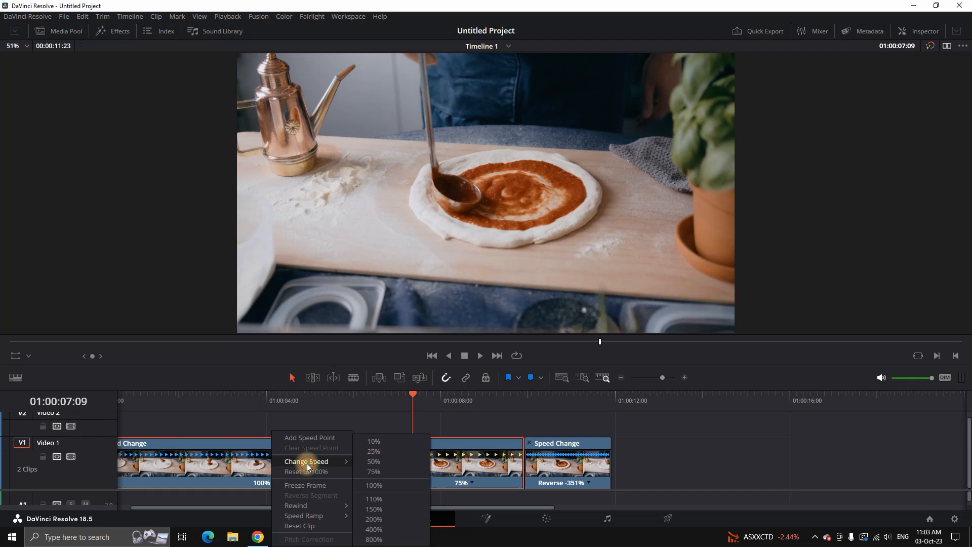
{"action": "left_click", "coordinate": [392, 509]}
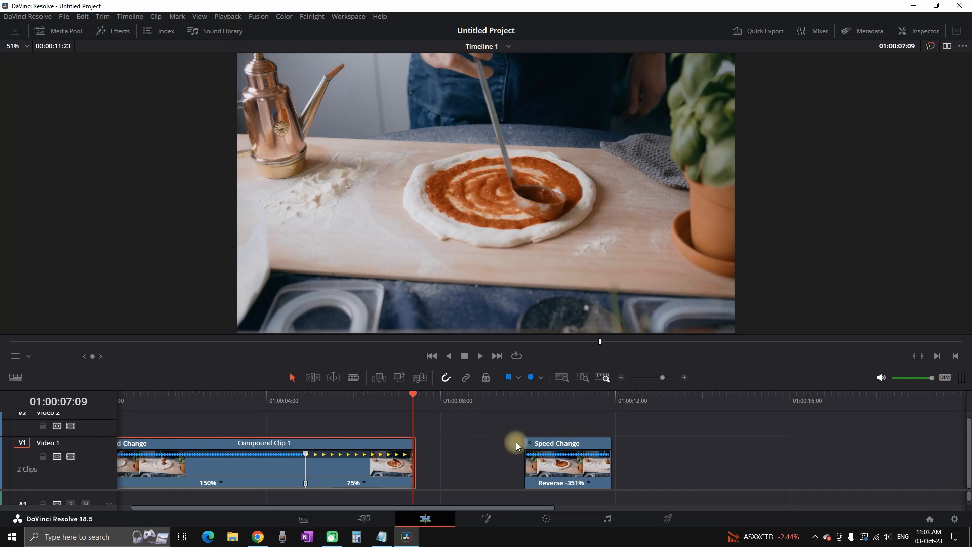
Step: Move the reversed clip directly against the end of the forward clip and return the playhead to the timeline start
{"action": "left_click", "coordinate": [372, 400]}
{"action": "left_click_drag", "start_coordinate": [569, 456], "coordinate": [494, 461]}
{"action": "left_click", "coordinate": [355, 464]}
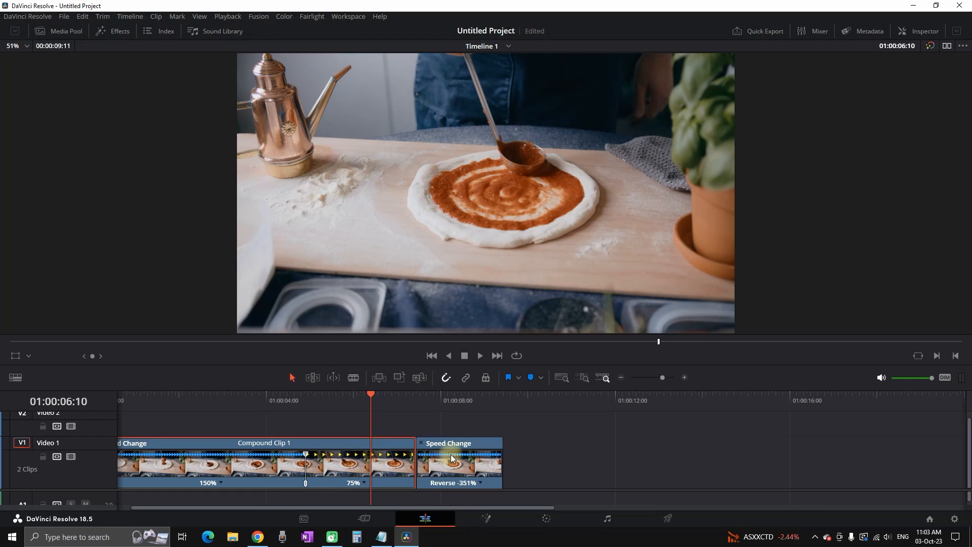
{"action": "left_click_drag", "start_coordinate": [296, 400], "coordinate": [111, 405]}
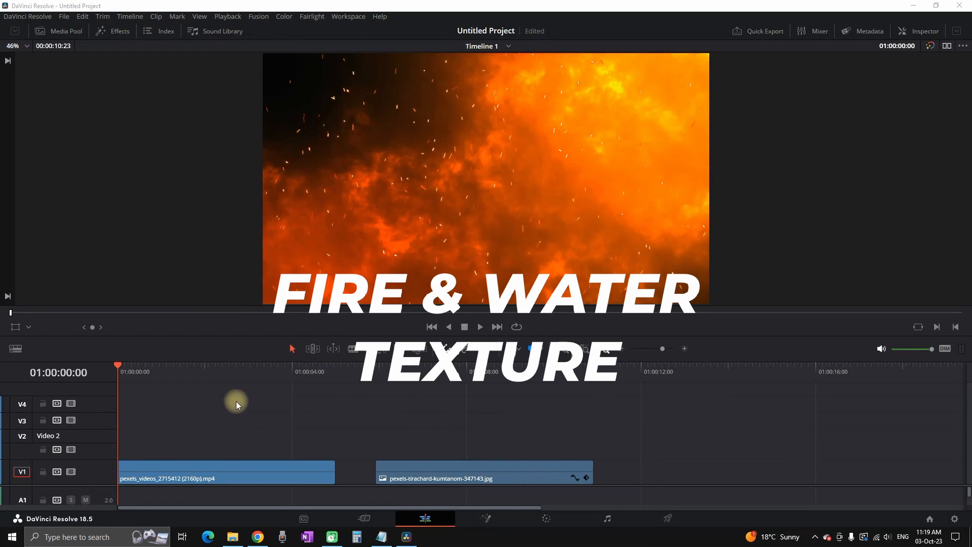
Step: Preview the fire video from the start to 01:00:01:14 and place a basic Text title above it on Video 2
{"action": "key", "text": "space"}
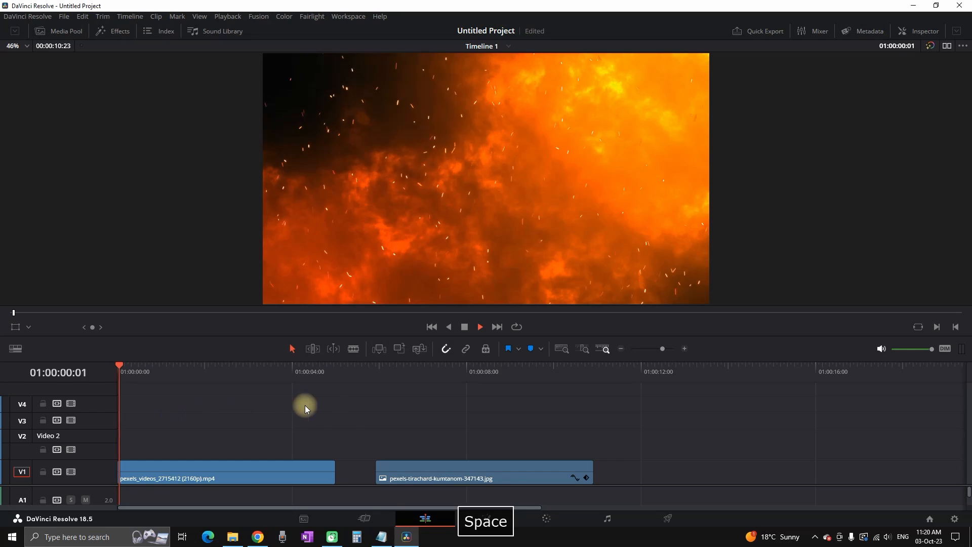
{"action": "key", "text": "space"}
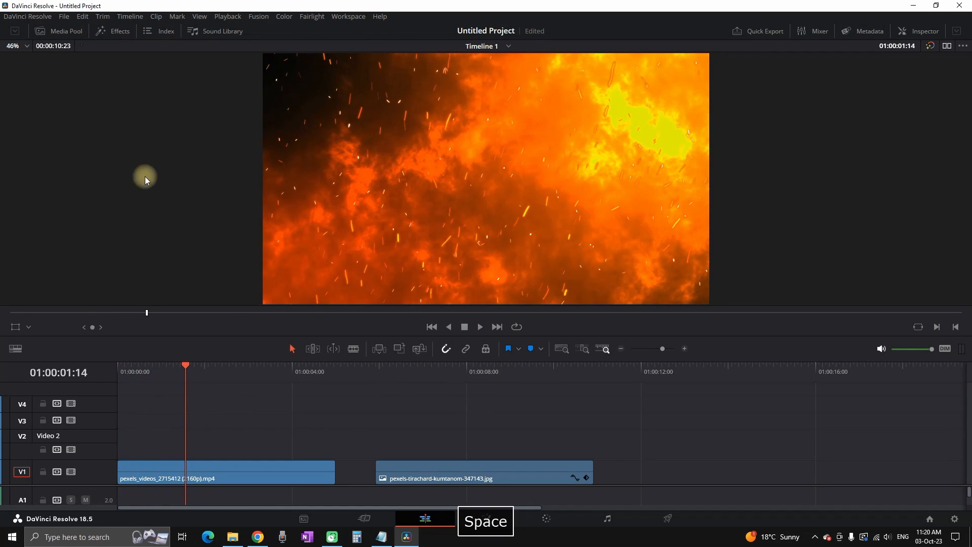
{"action": "type", "text": "text"}
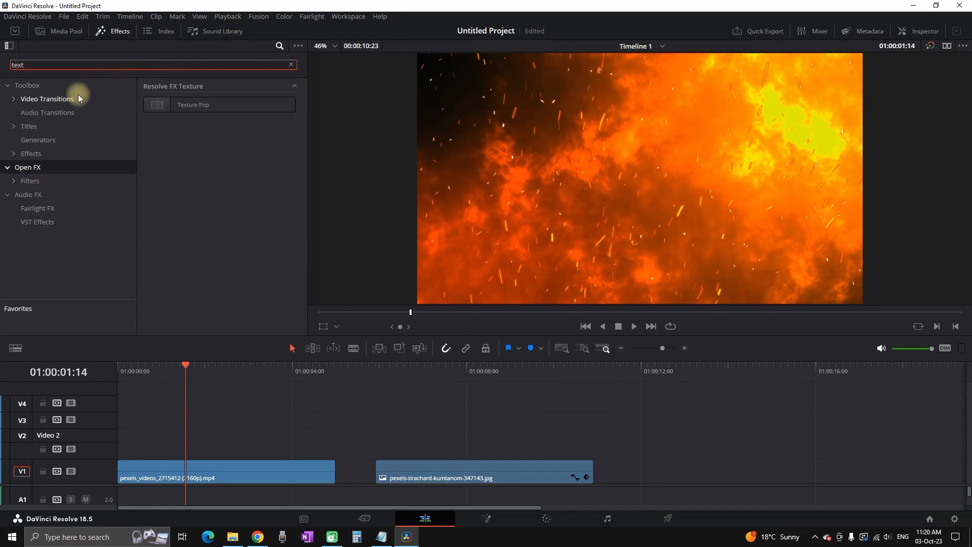
{"action": "left_click", "coordinate": [61, 87]}
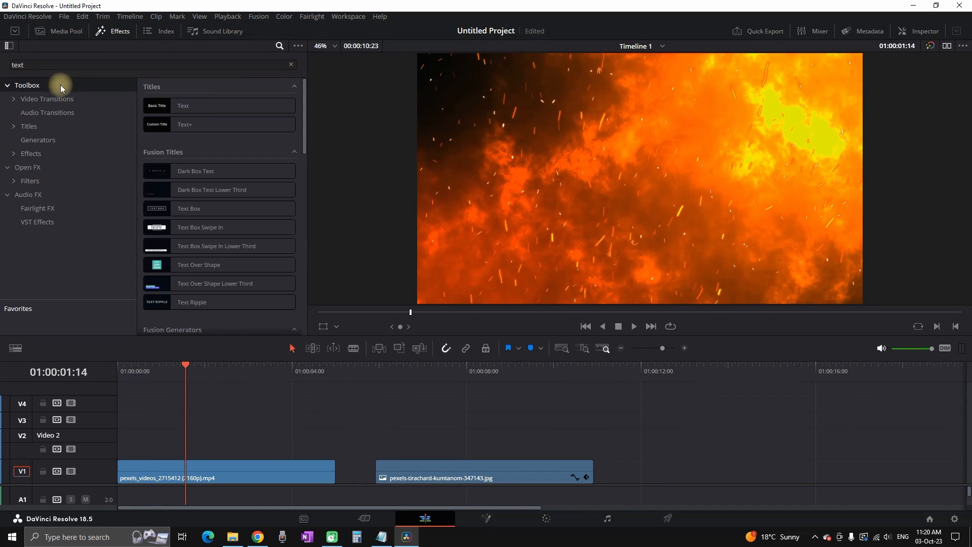
{"action": "left_click_drag", "start_coordinate": [210, 108], "coordinate": [116, 450]}
{"action": "left_click", "coordinate": [184, 440]}
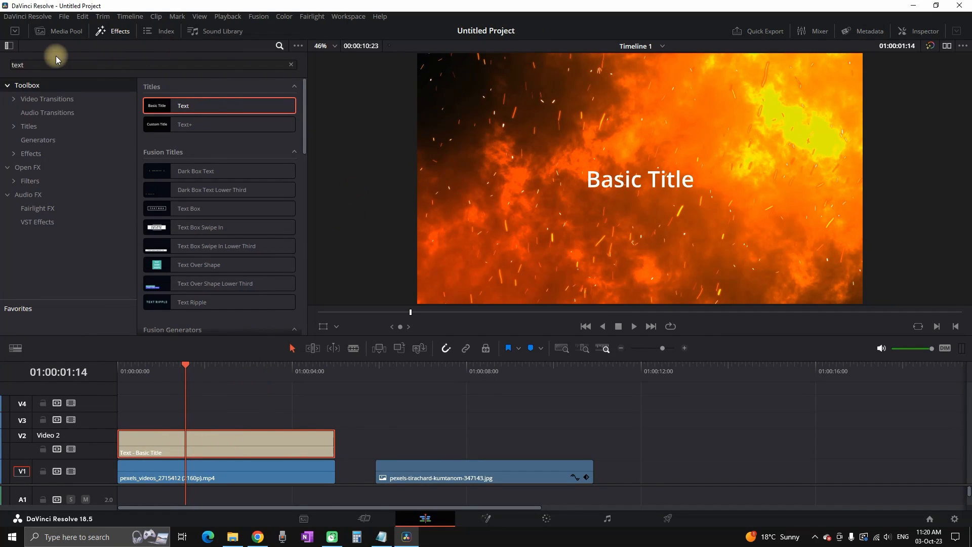
Step: Change the title text to FIRE, color it red and enlarge it to size 806
{"action": "left_click", "coordinate": [919, 32]}
{"action": "triple_click", "coordinate": [846, 132]}
{"action": "type", "text": "FIRE"}
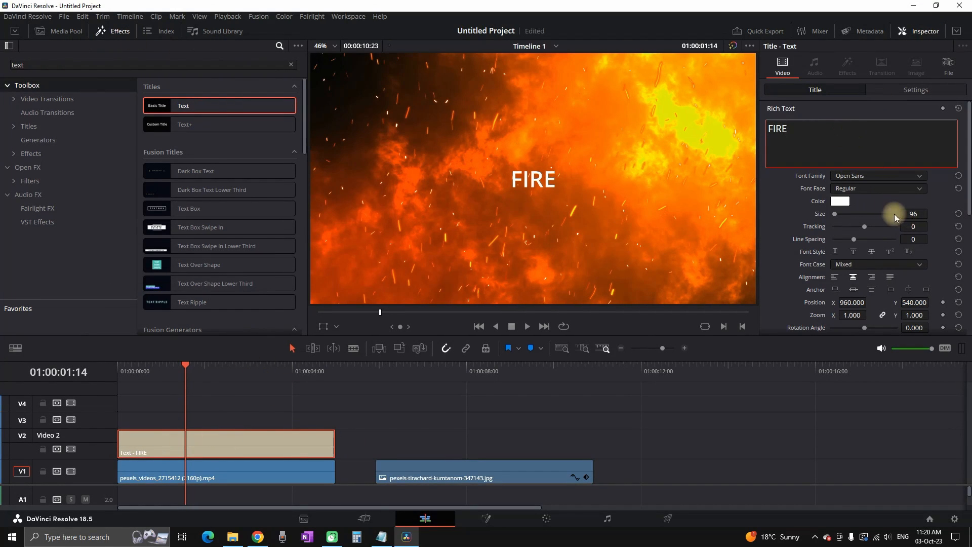
{"action": "left_click", "coordinate": [840, 201]}
{"action": "left_click", "coordinate": [370, 222]}
{"action": "left_click", "coordinate": [599, 352]}
{"action": "left_click_drag", "start_coordinate": [913, 214], "coordinate": [653, 263]}
Step: Find the Adjustment Clip effect by searching "adj" and place it on V3 above the FIRE title
{"action": "left_click", "coordinate": [97, 65]}
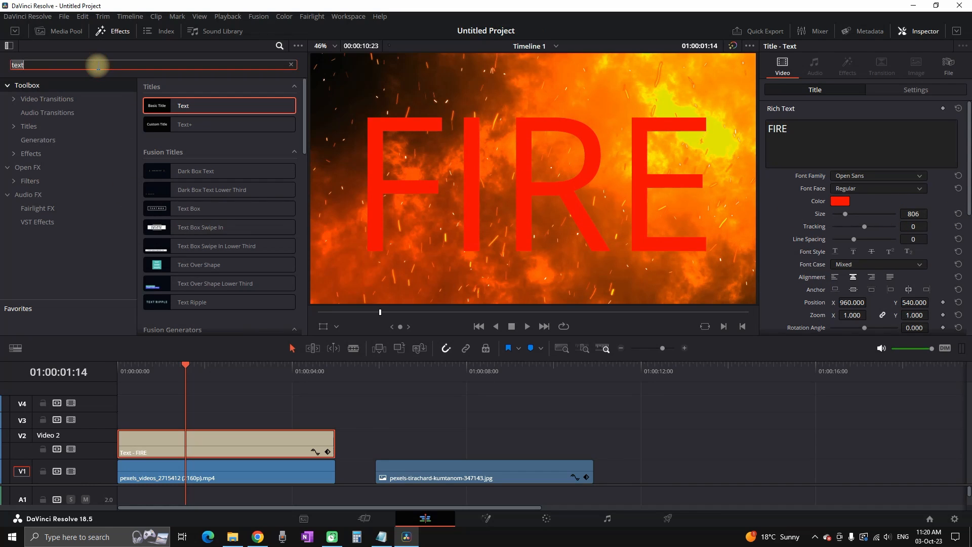
{"action": "key", "text": "BackSpace"}
{"action": "key", "text": "BackSpace"}
{"action": "key", "text": "BackSpace"}
{"action": "key", "text": "BackSpace"}
{"action": "type", "text": "ad"}
{"action": "type", "text": "j"}
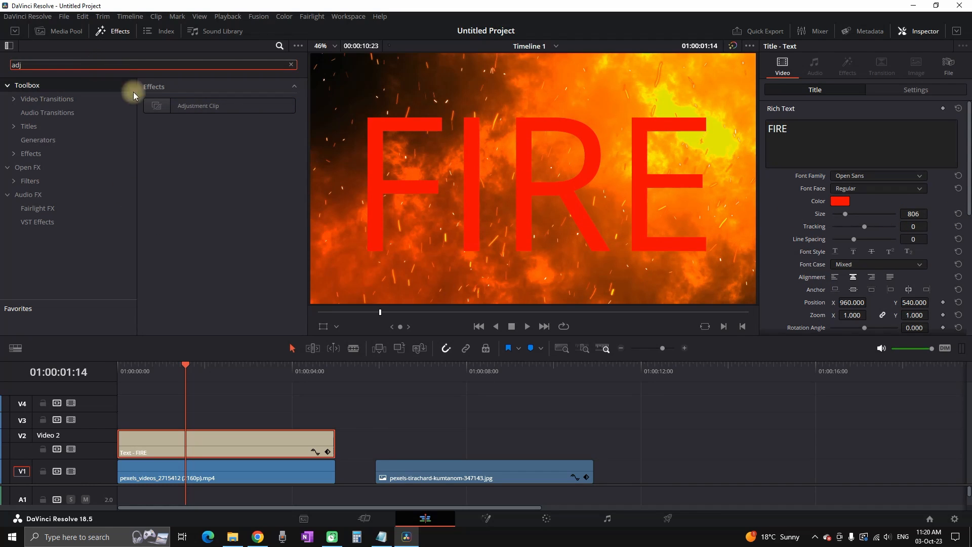
{"action": "left_click_drag", "start_coordinate": [212, 118], "coordinate": [159, 425]}
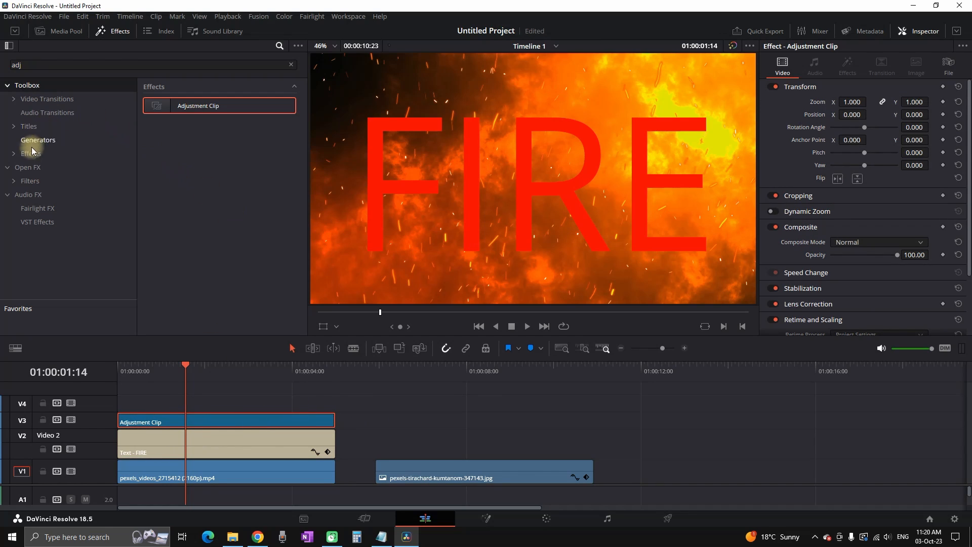
Step: Search the Open FX effects for "fast" and apply Fast Noise to the adjustment clip
{"action": "left_click", "coordinate": [32, 168]}
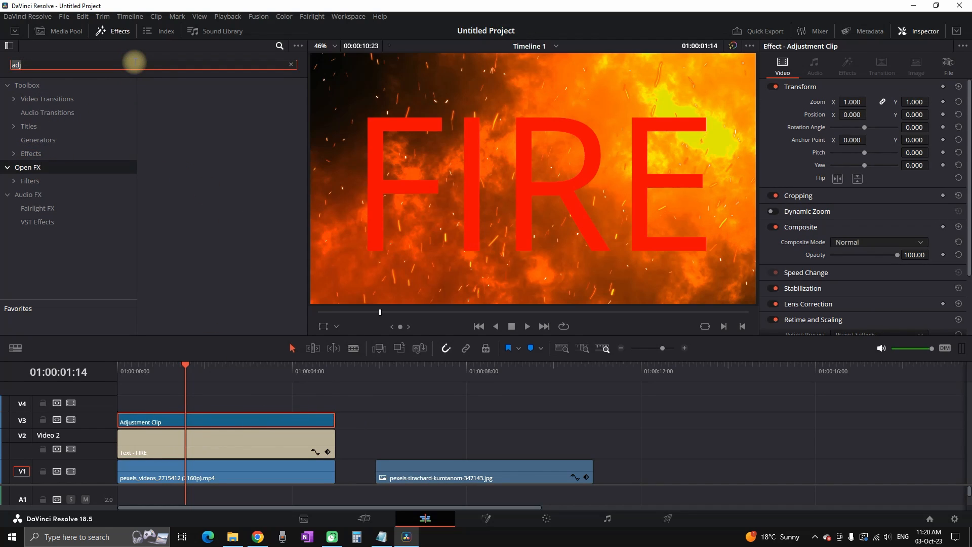
{"action": "key", "text": "BackSpace"}
{"action": "key", "text": "BackSpace"}
{"action": "key", "text": "BackSpace"}
{"action": "type", "text": "fas"}
{"action": "left_click_drag", "start_coordinate": [210, 105], "coordinate": [233, 427]}
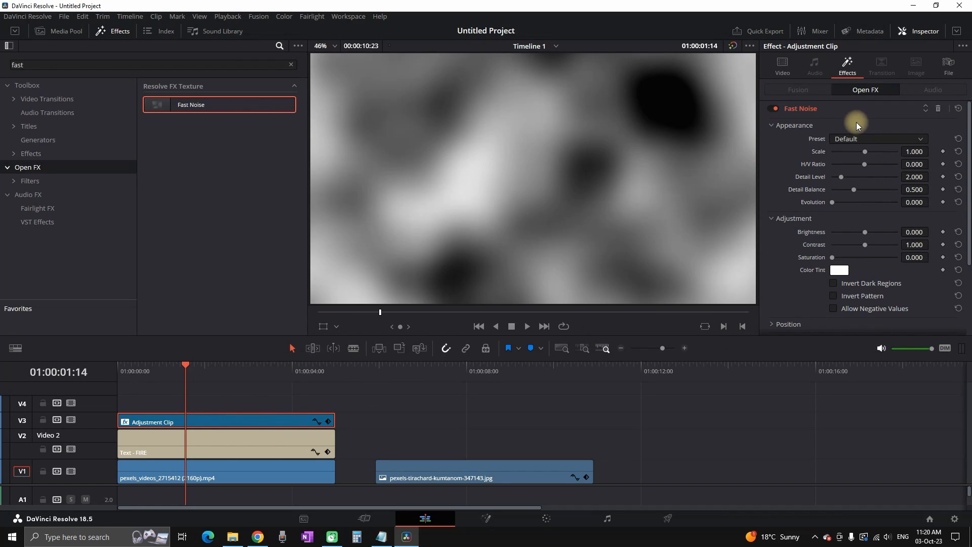
Step: Set the Fast Noise preset to Heat Haze and play the fire title from the start to 01:00:04:20
{"action": "left_click", "coordinate": [863, 140]}
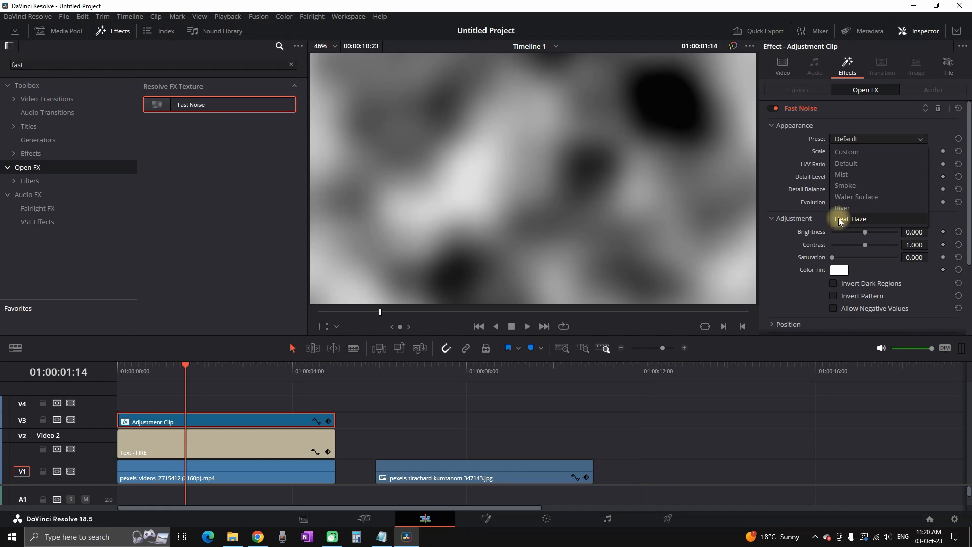
{"action": "left_click", "coordinate": [880, 221]}
{"action": "key", "text": "Home"}
{"action": "key", "text": "space"}
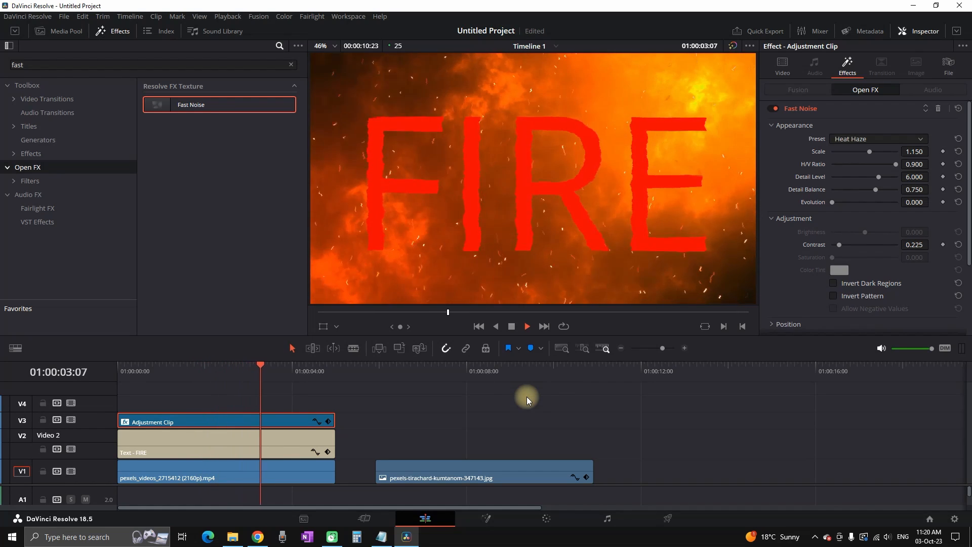
{"action": "key", "text": "space"}
Step: Find the basic Text title by searching "text", place it on V2 above the pool image and preview that section
{"action": "double_click", "coordinate": [96, 64]}
{"action": "type", "text": "text"}
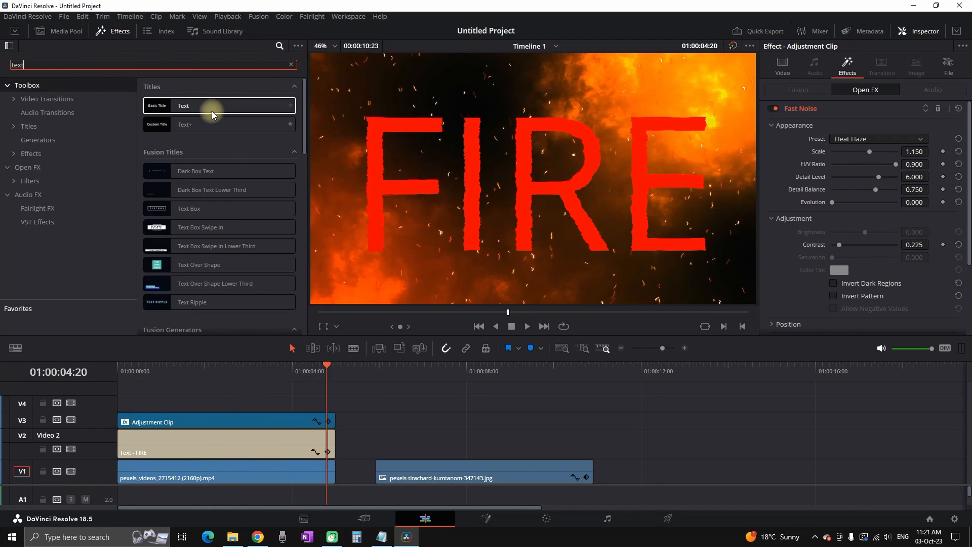
{"action": "left_click_drag", "start_coordinate": [213, 105], "coordinate": [380, 452]}
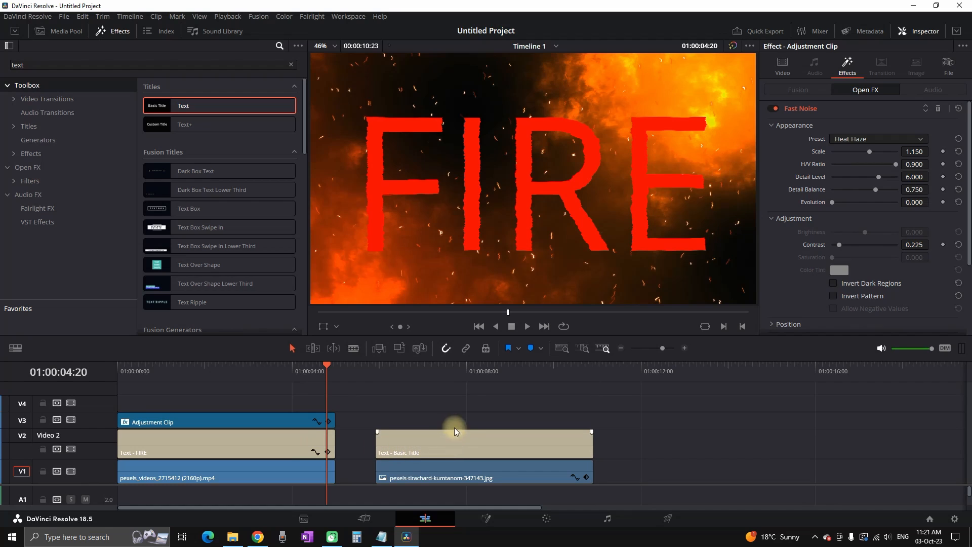
{"action": "left_click_drag", "start_coordinate": [433, 378], "coordinate": [440, 378]}
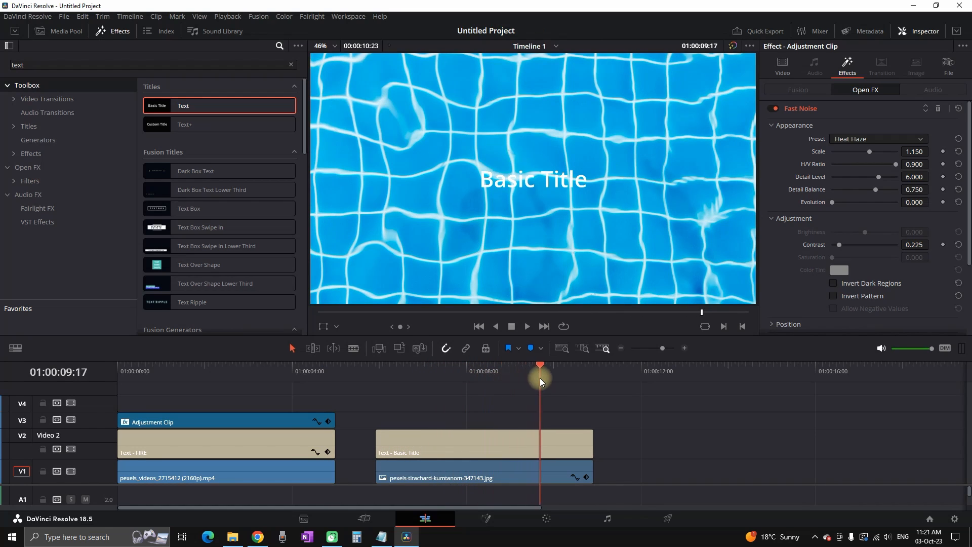
{"action": "key", "text": "space"}
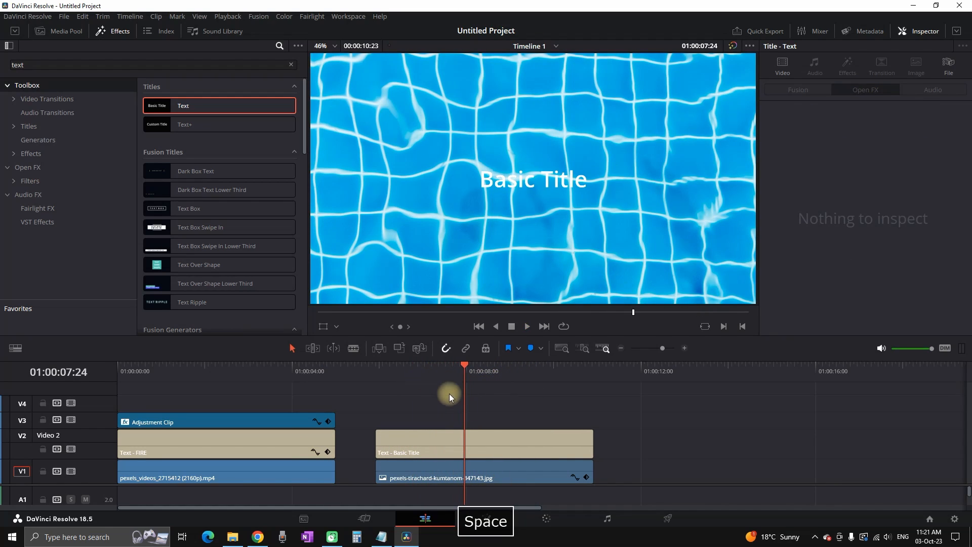
Step: Change the new title's text to WATER and enlarge it to size 515
{"action": "left_click", "coordinate": [448, 443]}
{"action": "left_click", "coordinate": [800, 127]}
{"action": "key", "text": "ctrl+a"}
{"action": "type", "text": "WATER"}
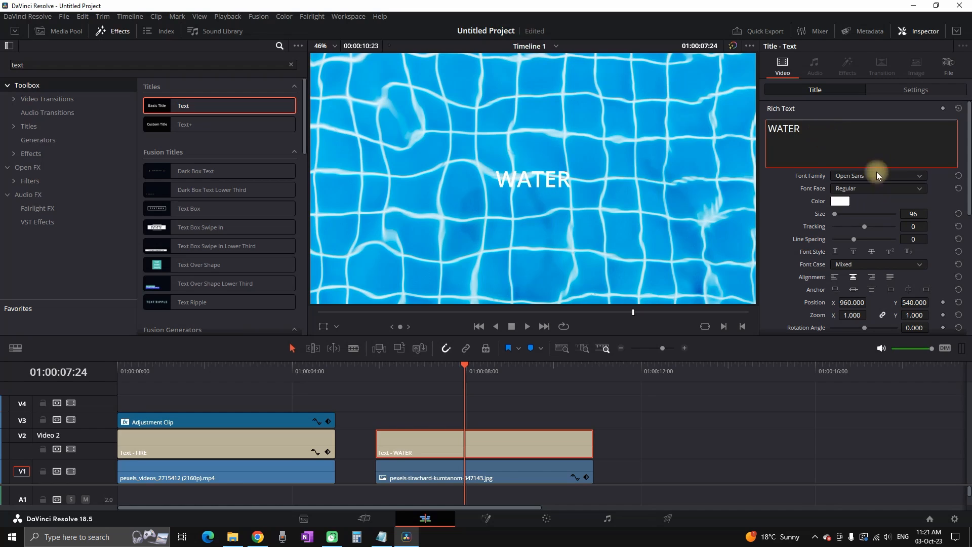
{"action": "left_click_drag", "start_coordinate": [912, 214], "coordinate": [645, 276]}
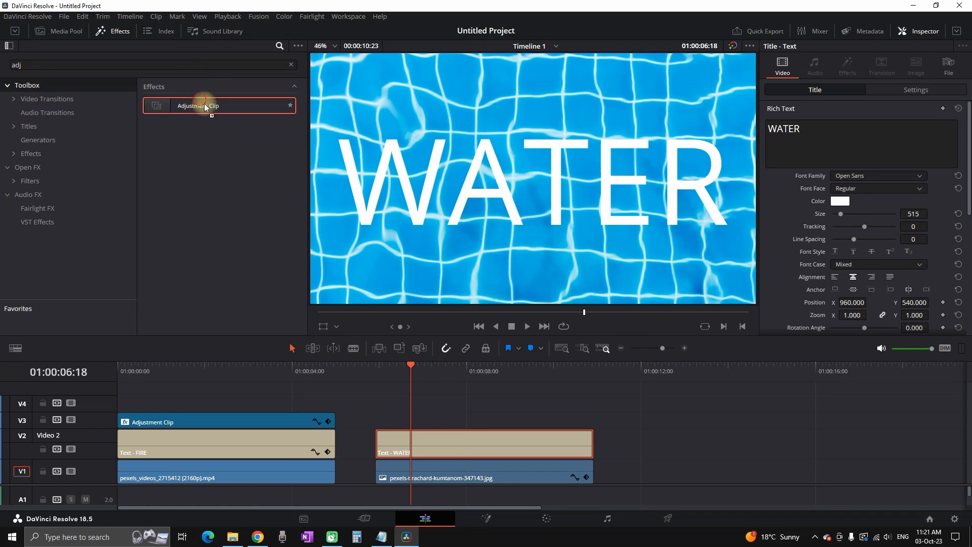
Step: Place an Adjustment Clip on V3 above the WATER title and apply the Open FX Fast Noise, found by searching "fast", to it
{"action": "left_click_drag", "start_coordinate": [210, 104], "coordinate": [422, 421]}
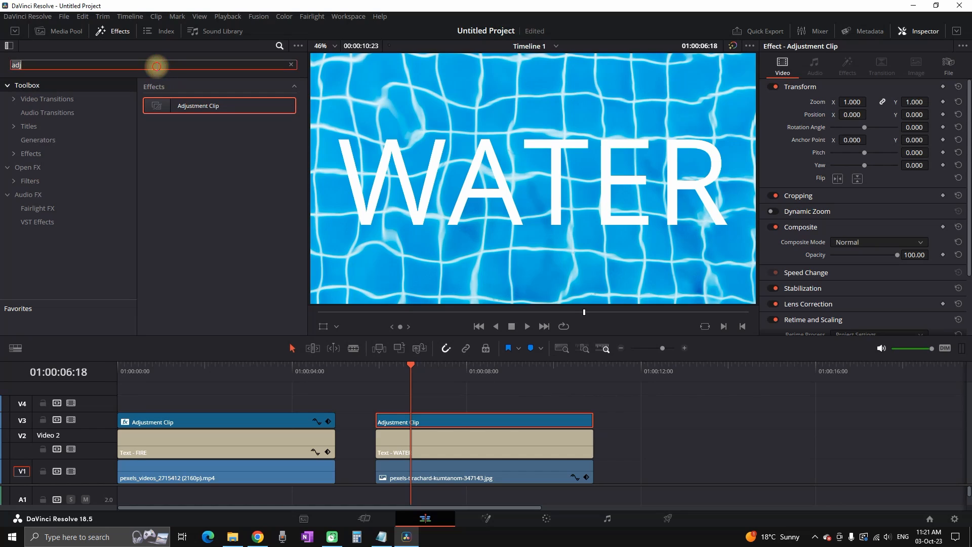
{"action": "left_click", "coordinate": [55, 162]}
{"action": "type", "text": "fast"}
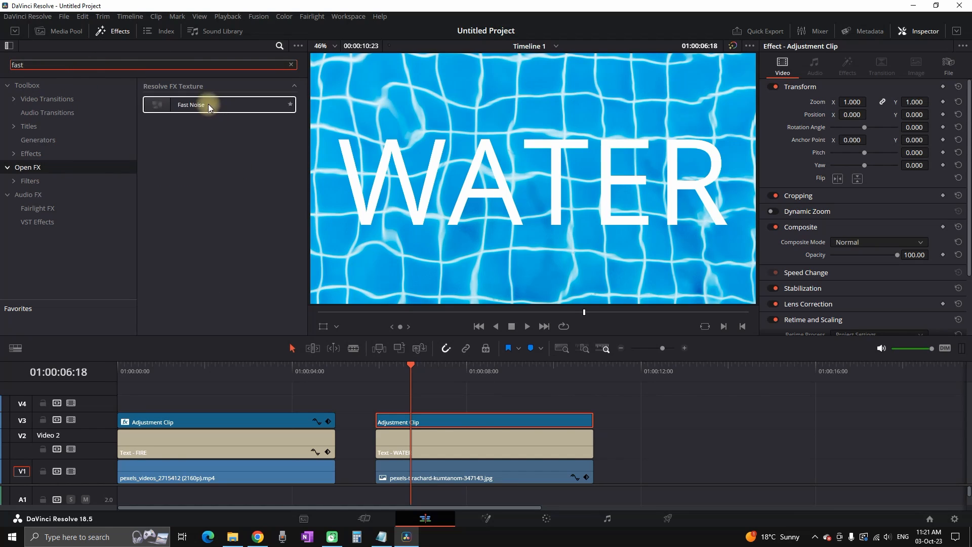
{"action": "left_click_drag", "start_coordinate": [211, 103], "coordinate": [484, 423]}
Step: Set the Fast Noise preset to Water Surface and play the water title from its start to 01:00:10:20
{"action": "left_click", "coordinate": [845, 74]}
{"action": "left_click", "coordinate": [853, 140]}
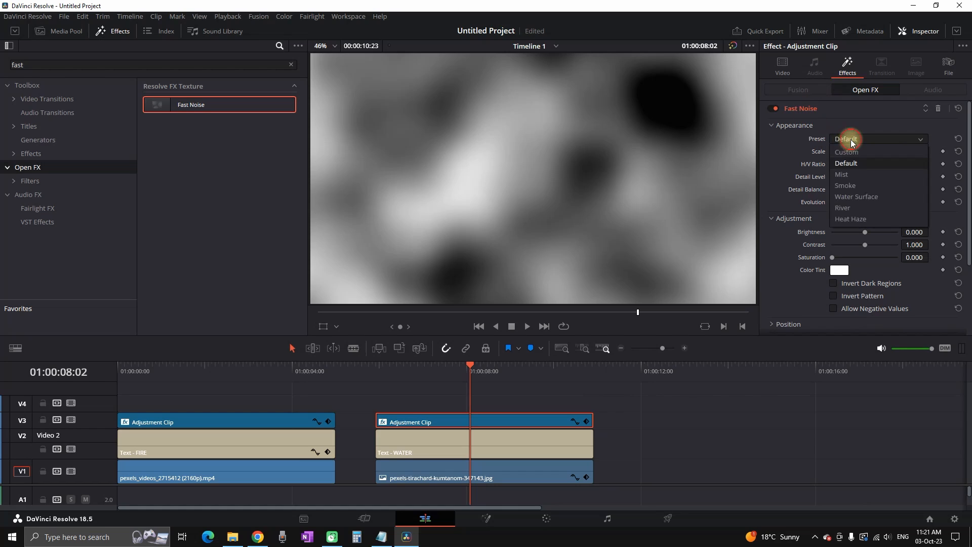
{"action": "left_click", "coordinate": [857, 196]}
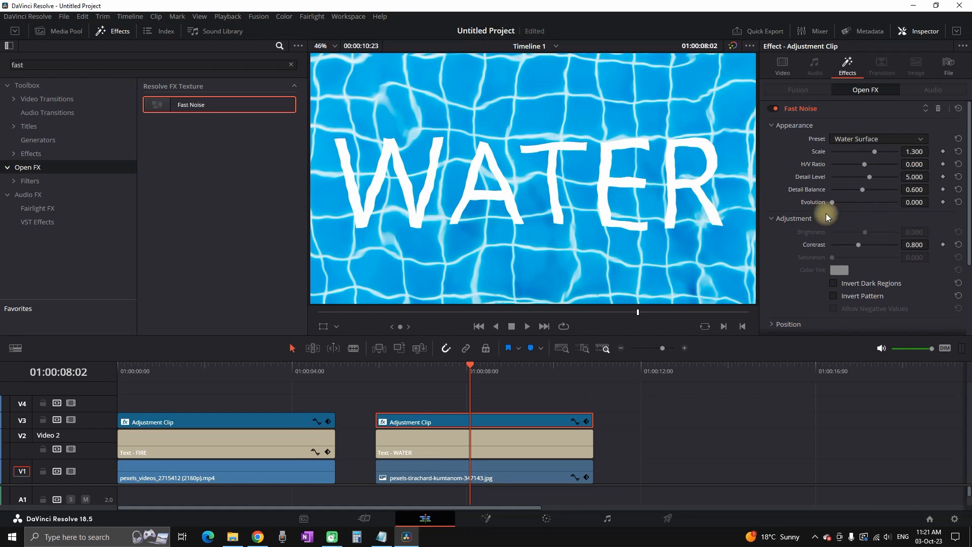
{"action": "left_click", "coordinate": [378, 366]}
{"action": "key", "text": "space"}
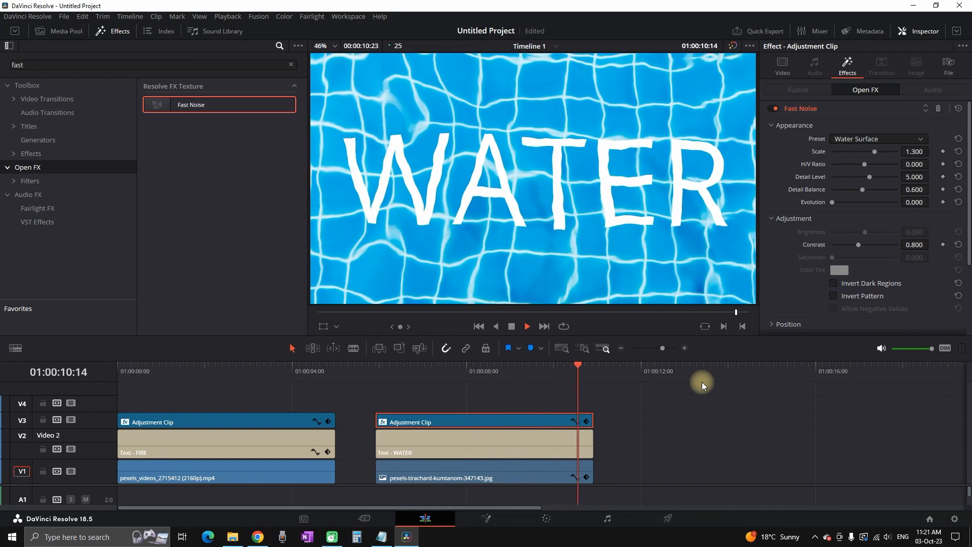
{"action": "key", "text": "space"}
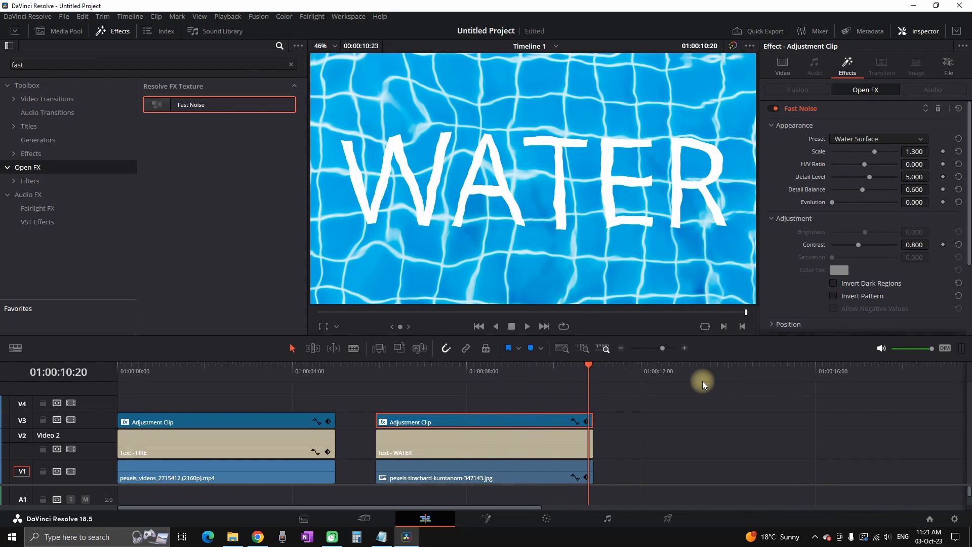